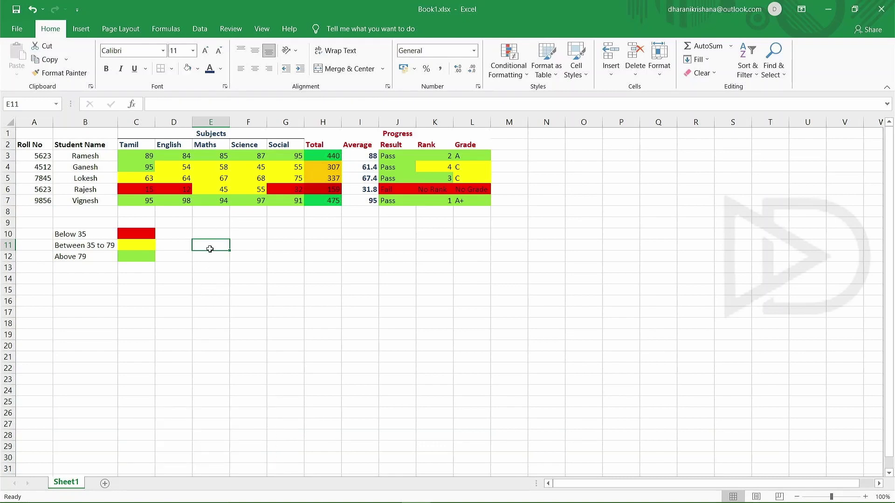
Step: Enter 0245 in cell E11
double_click(209, 245)
text(0245)
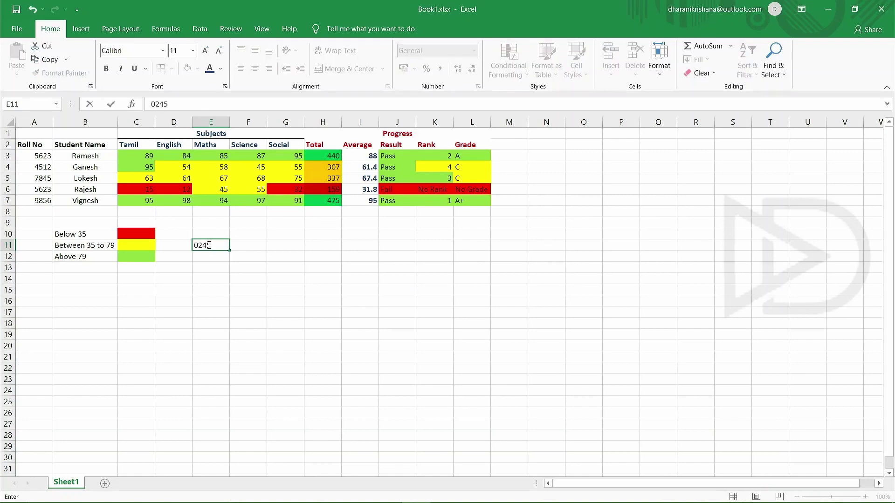
key(Return)
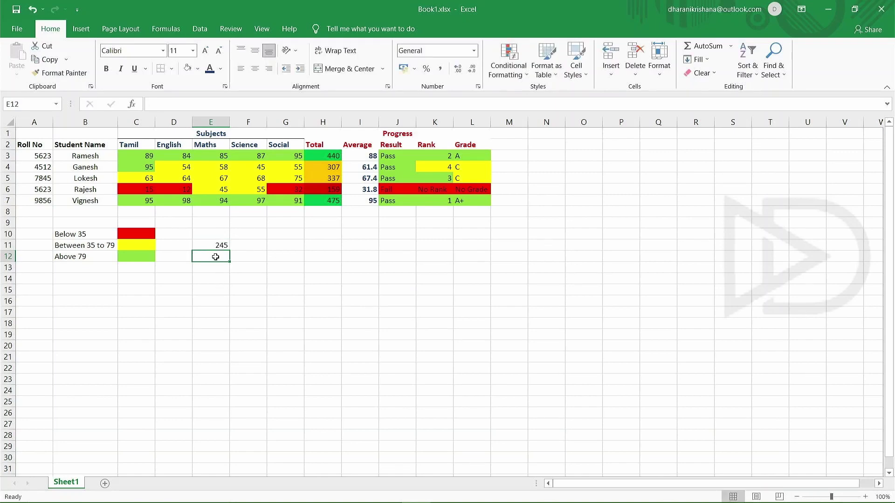
double_click(219, 246)
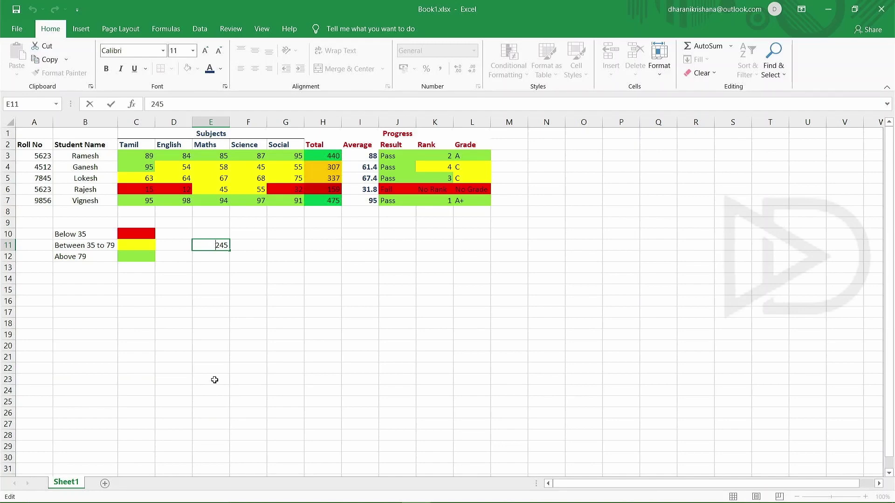
key(ctrl+1)
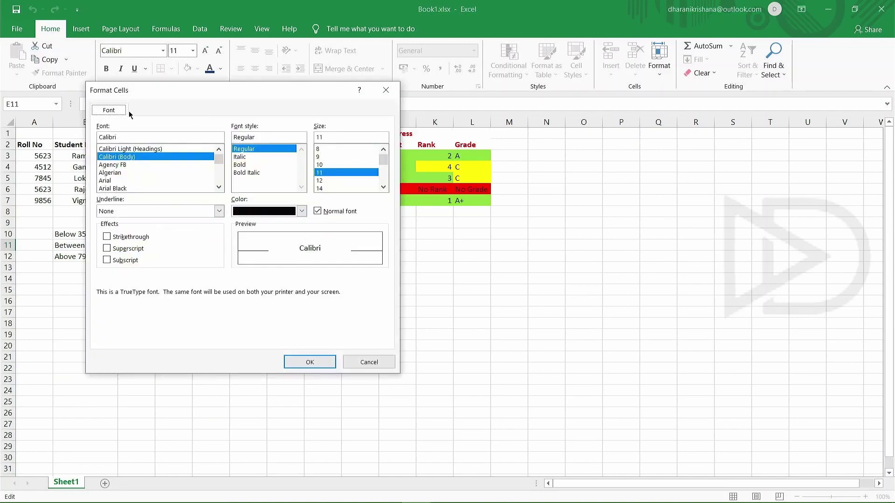
click(327, 365)
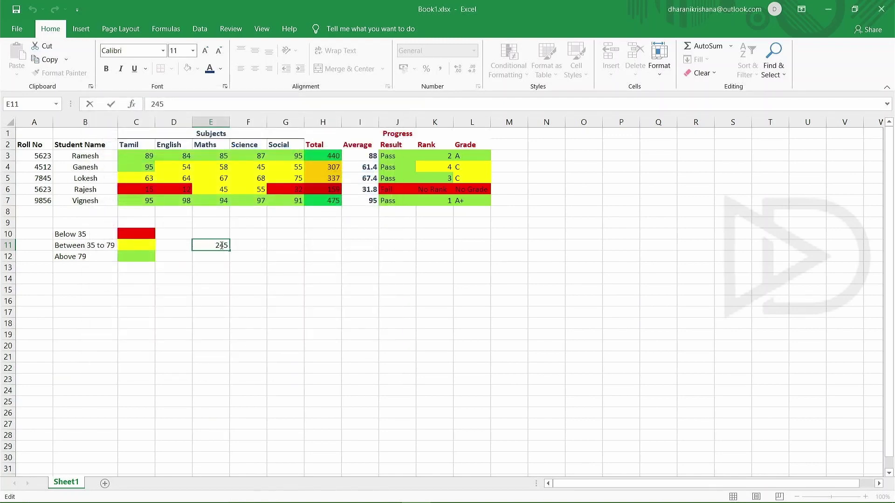
click(211, 283)
Step: Apply the custom number format 0000 to cell E11
click(216, 246)
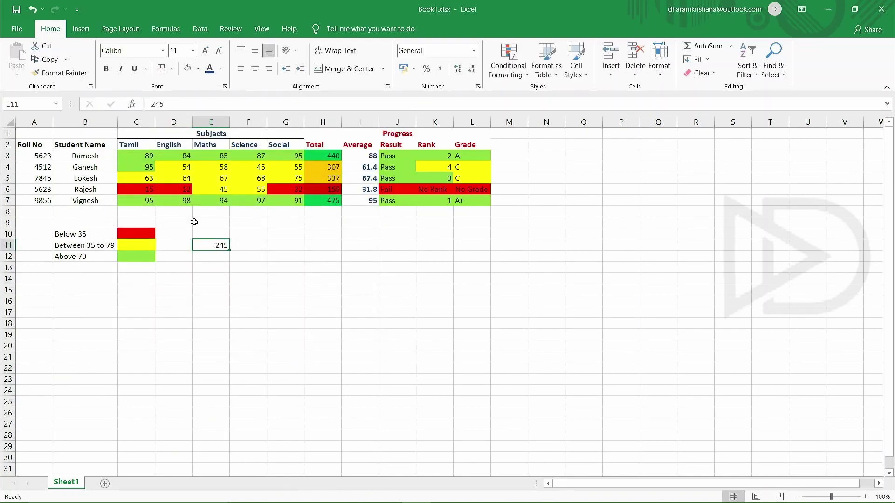
key(ctrl+1)
click(114, 112)
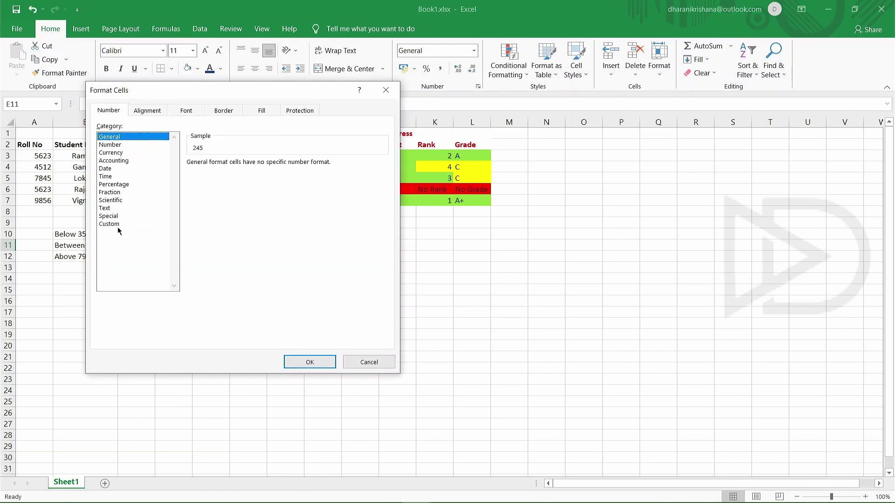
click(119, 224)
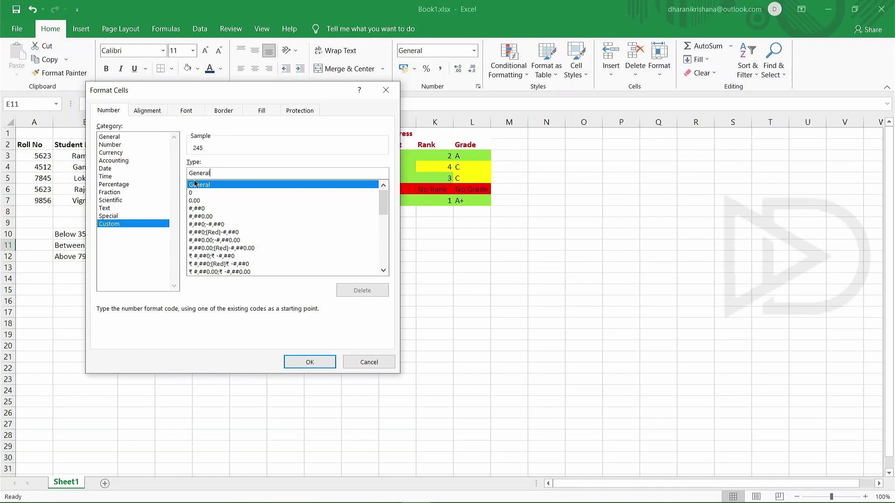
click(219, 172)
key(BackSpace)
key(BackSpace)
key(BackSpace)
text(0000)
text(000)
key(BackSpace)
key(BackSpace)
key(BackSpace)
key(BackSpace)
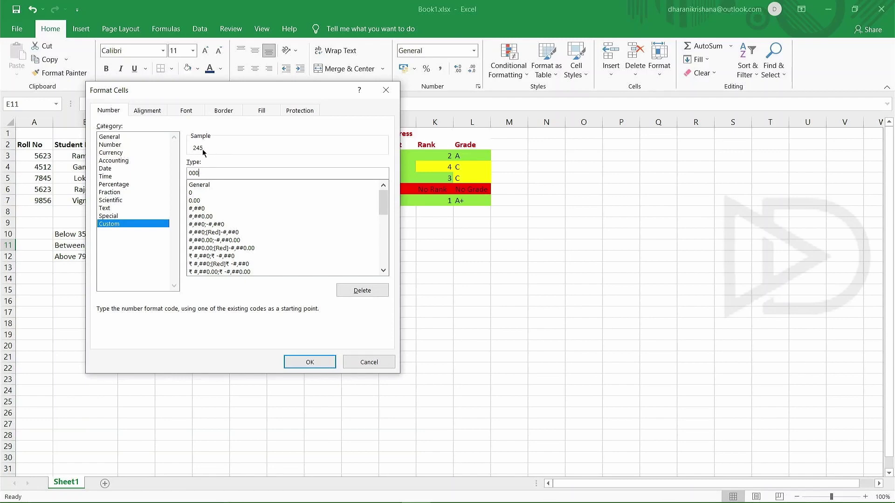
text(0)
click(306, 358)
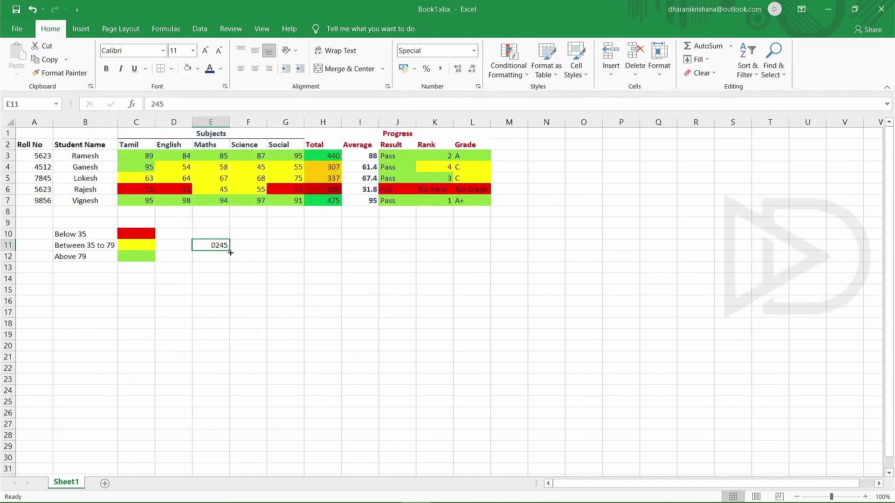
Step: Clear cell E11 and enter 0245 in it again
key(BackSpace)
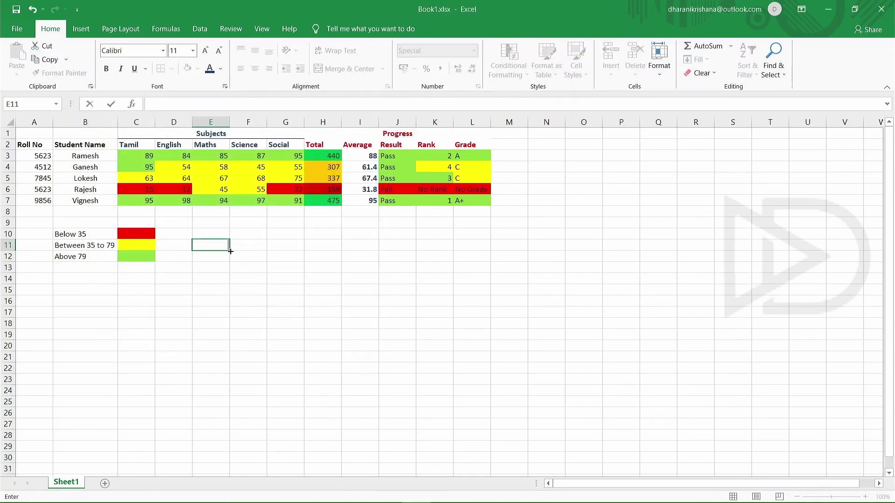
text(0245)
key(Return)
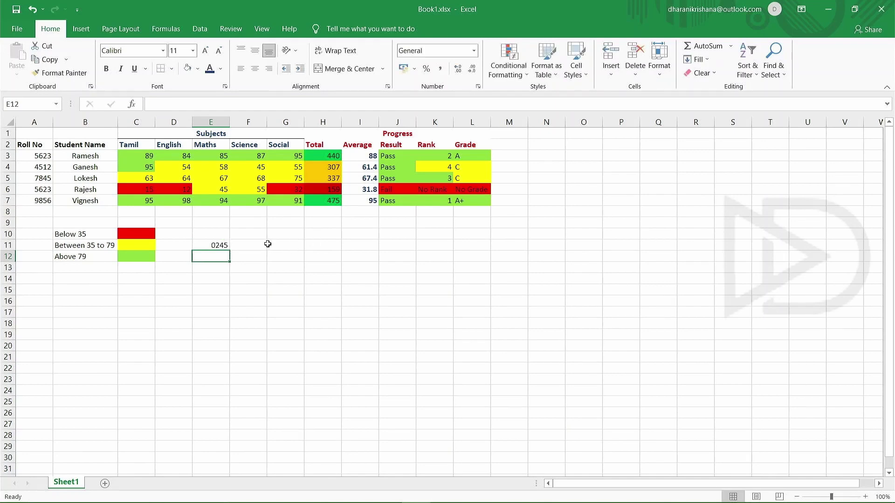
Step: Replace the value in cell E11 with 99
double_click(224, 245)
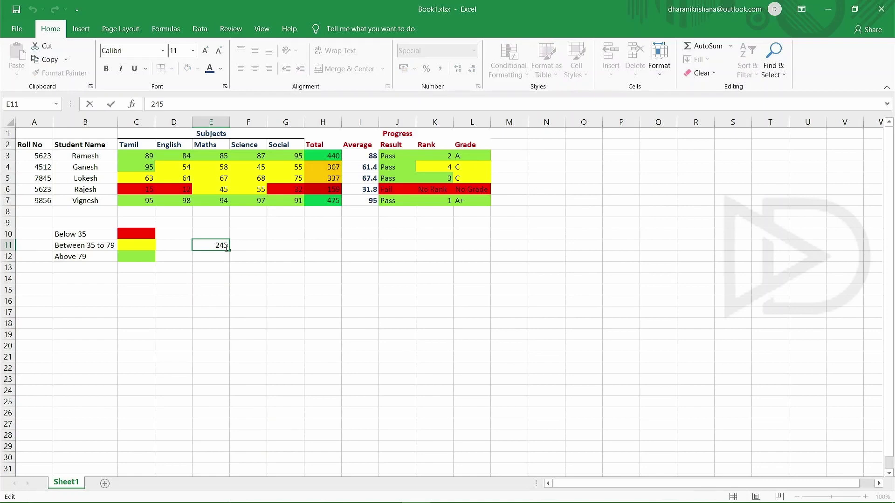
key(BackSpace)
key(BackSpace)
key(BackSpace)
text(99)
key(Return)
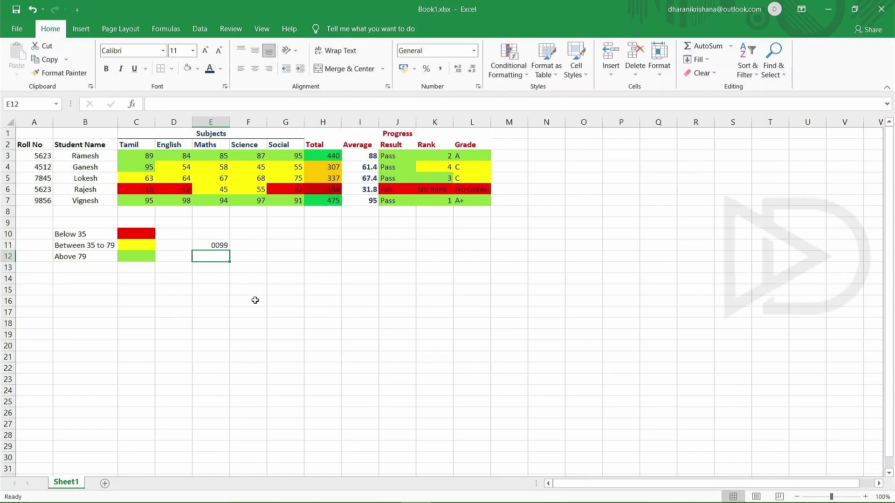
Step: Change the custom number format of cell E11 to 000
click(209, 248)
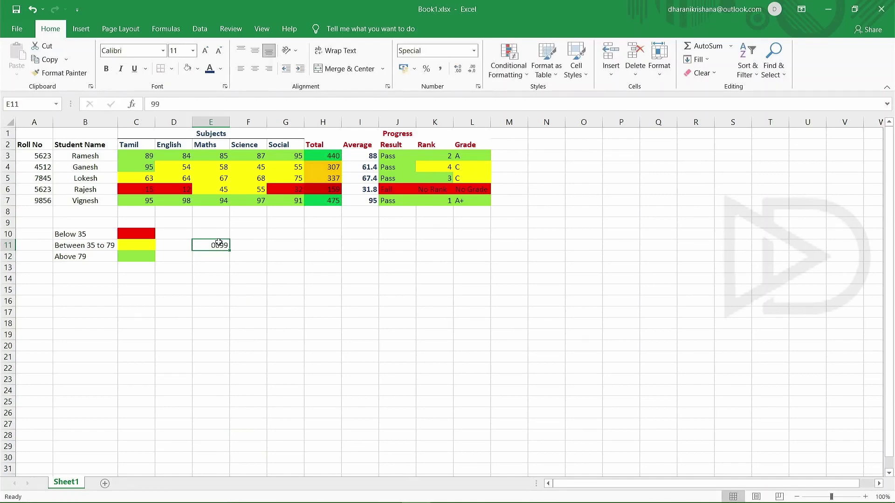
key(ctrl+1)
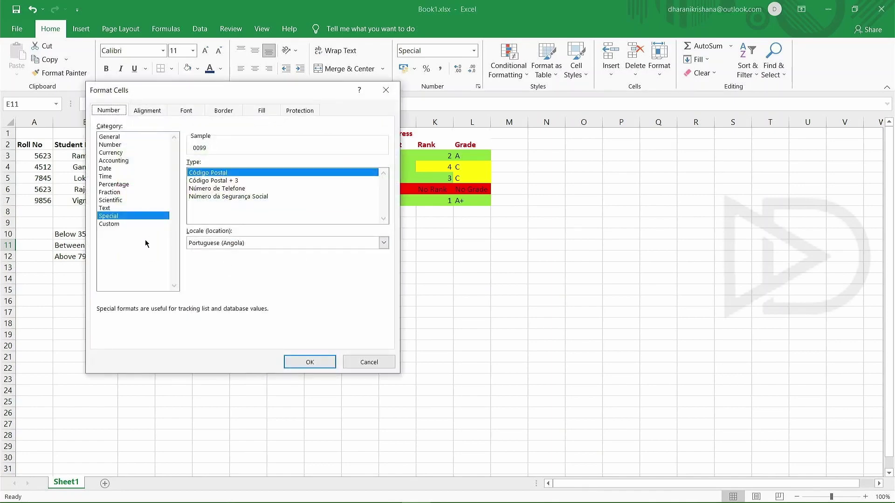
click(153, 225)
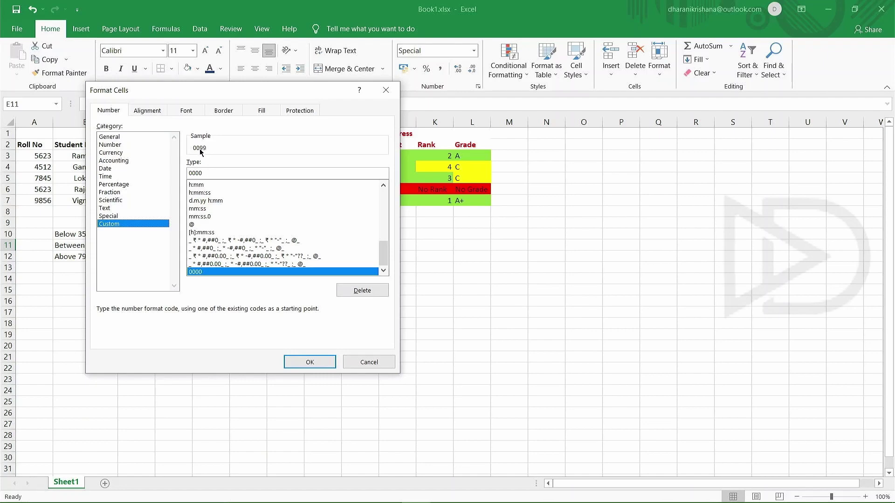
click(205, 174)
key(BackSpace)
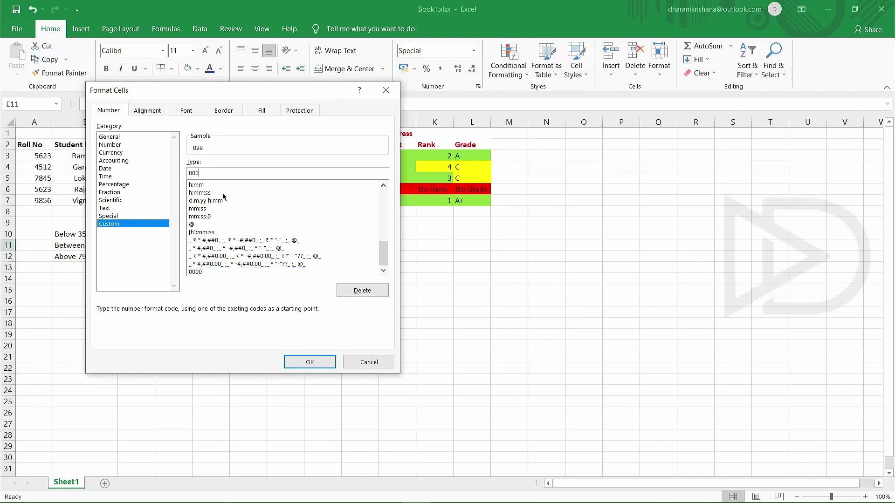
click(310, 362)
click(236, 289)
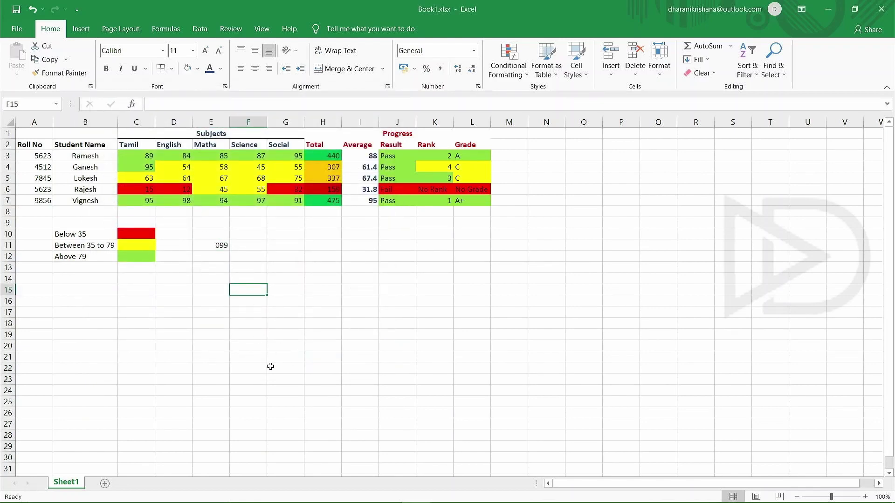
click(224, 247)
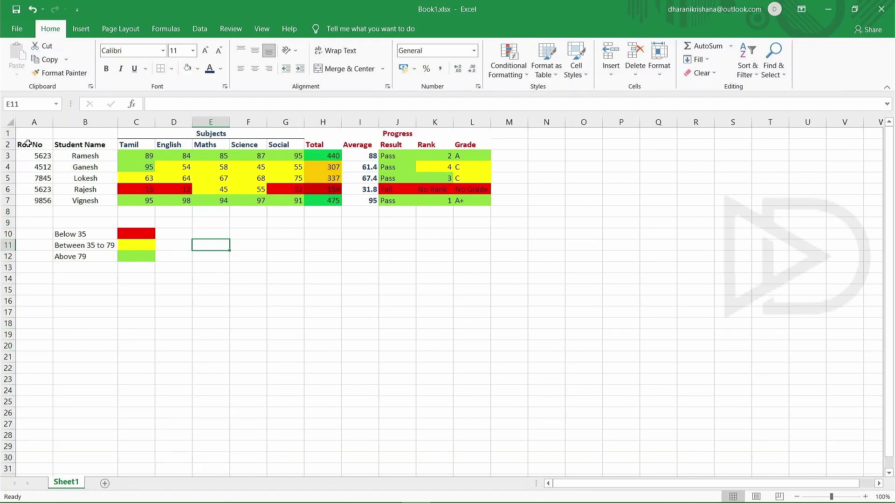
Step: Convert the student marks range A2:L7 into a table, treating its first row as headers
drag(28, 144, 481, 201)
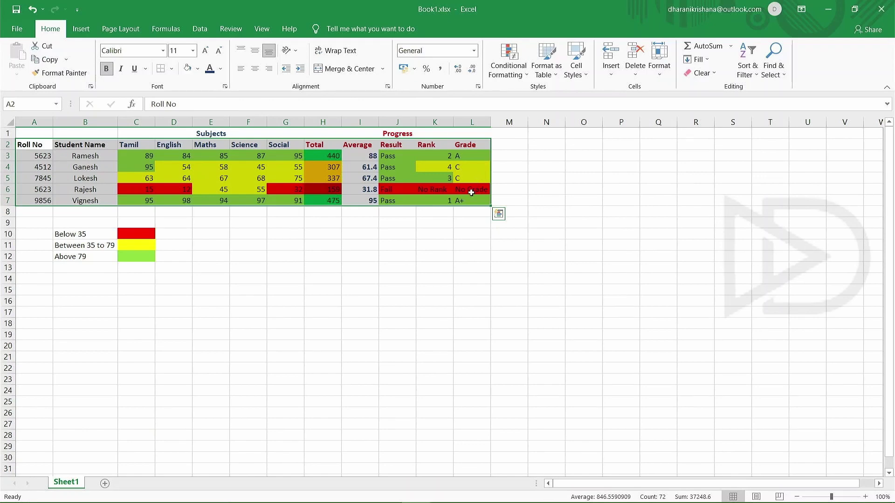
key(ctrl+t)
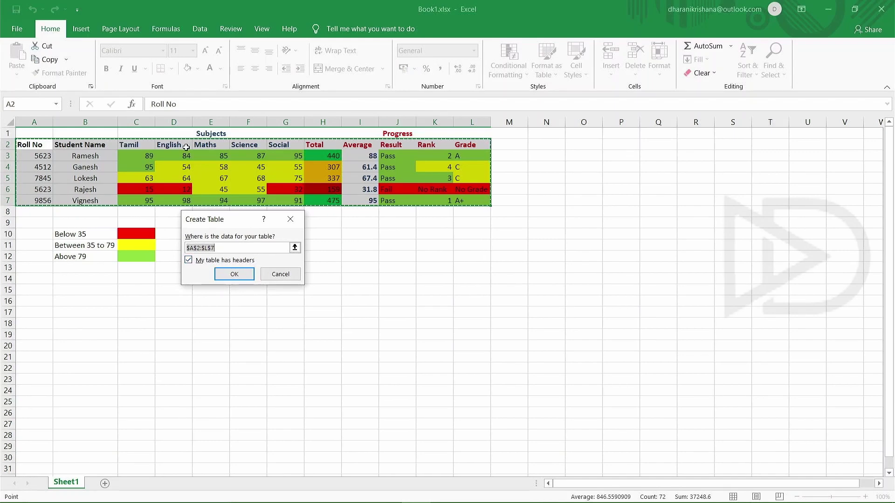
click(188, 261)
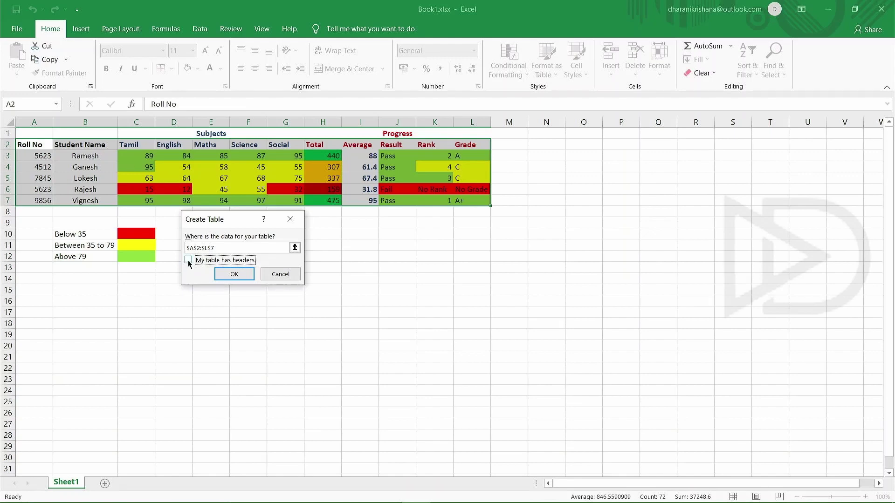
click(229, 275)
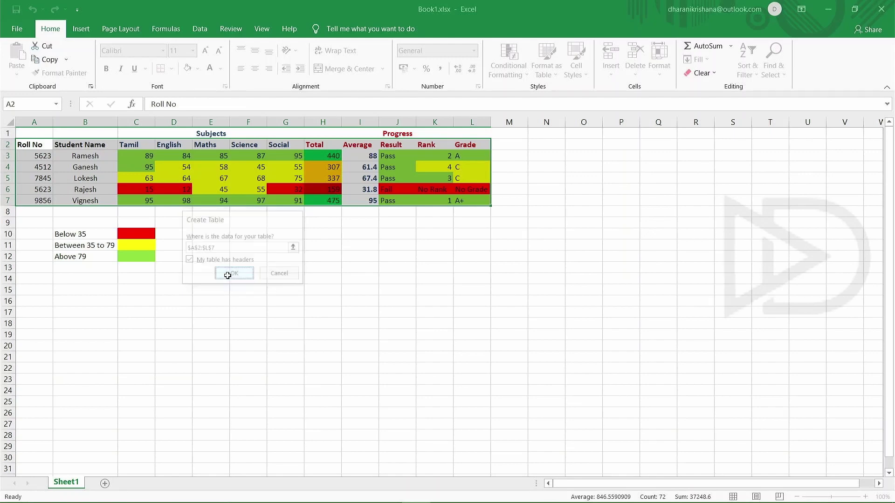
click(267, 282)
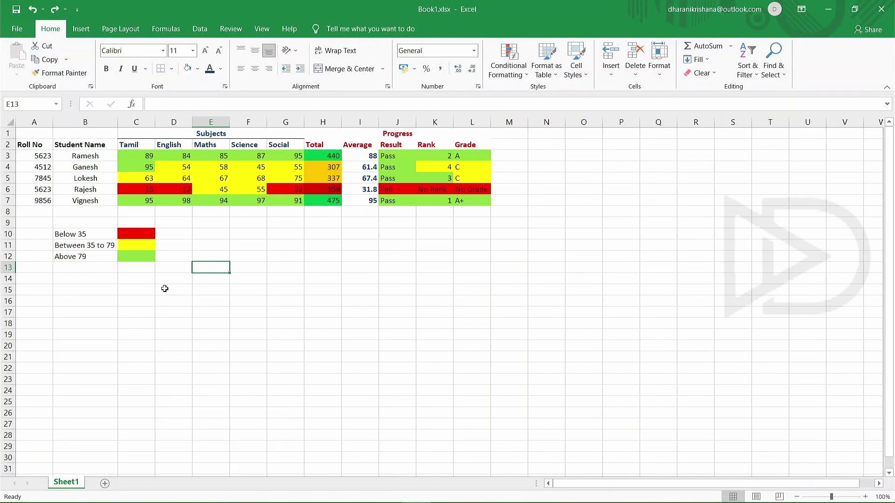
Step: Fill cell B13 with the Above 79 label from the cell directly above it
click(85, 260)
click(90, 276)
click(84, 265)
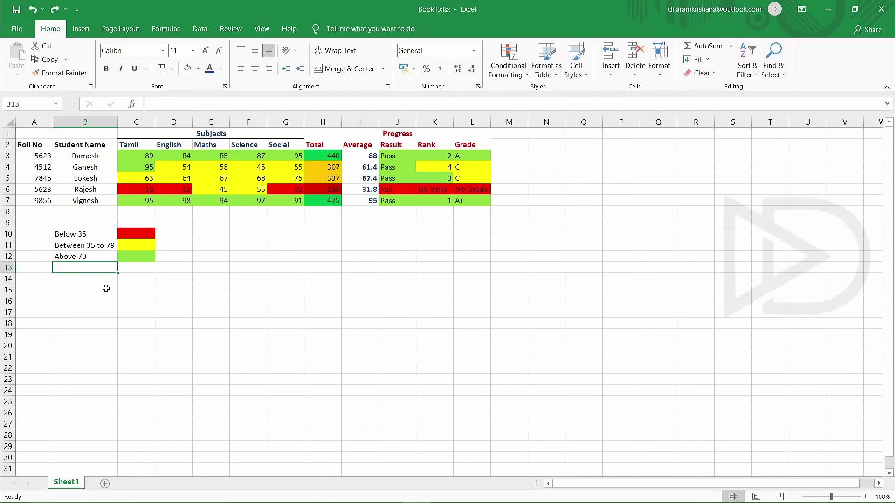
key(ctrl+d)
click(93, 299)
click(85, 271)
click(87, 291)
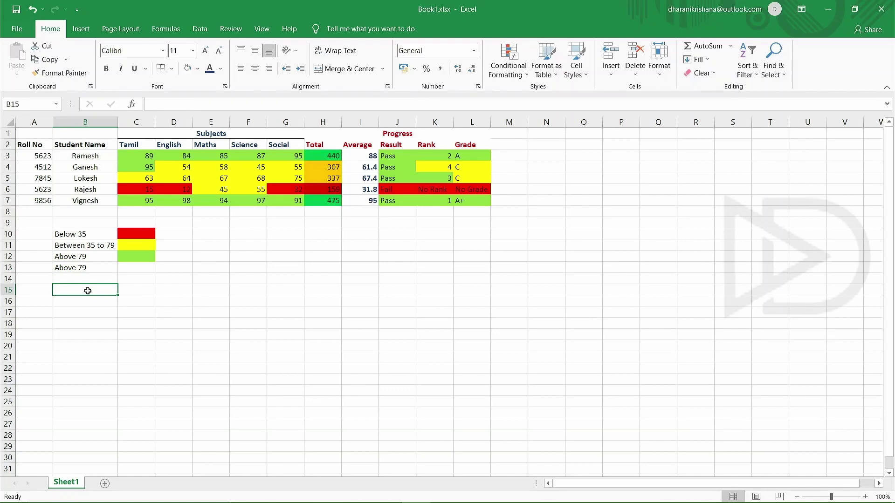
Step: Fill cell B14 with the content of B13
click(85, 278)
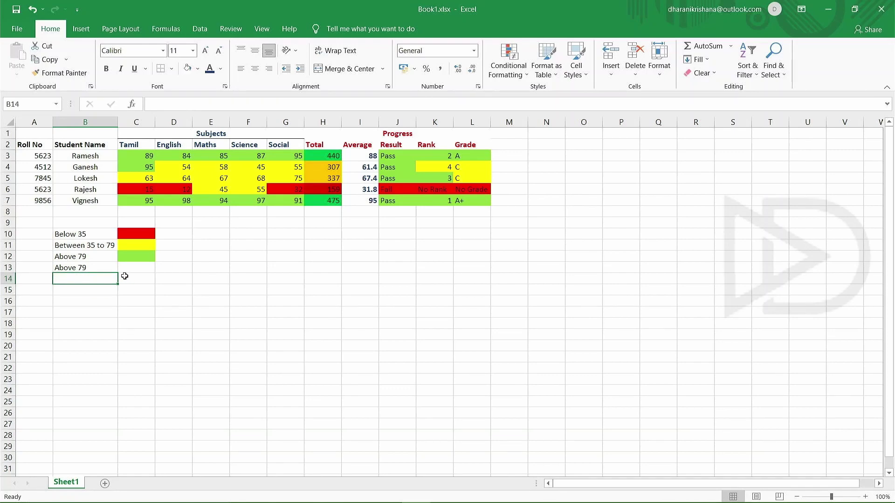
click(89, 269)
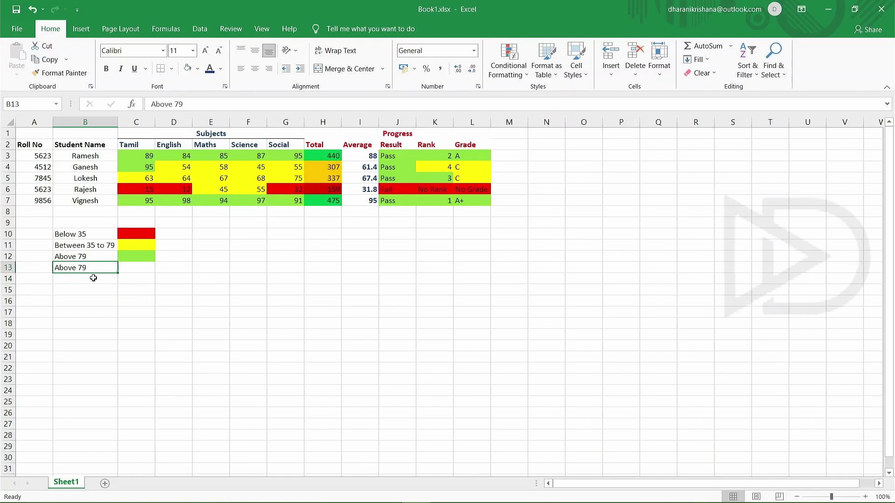
click(93, 279)
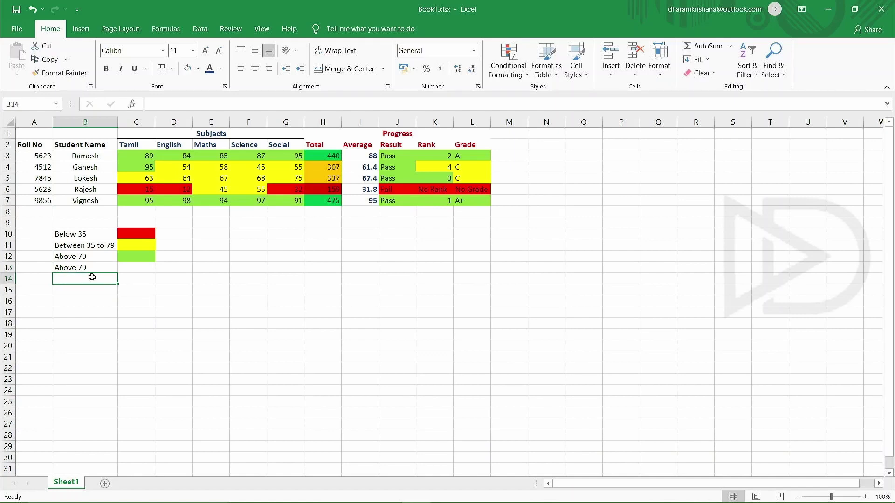
key(ctrl+d)
click(90, 322)
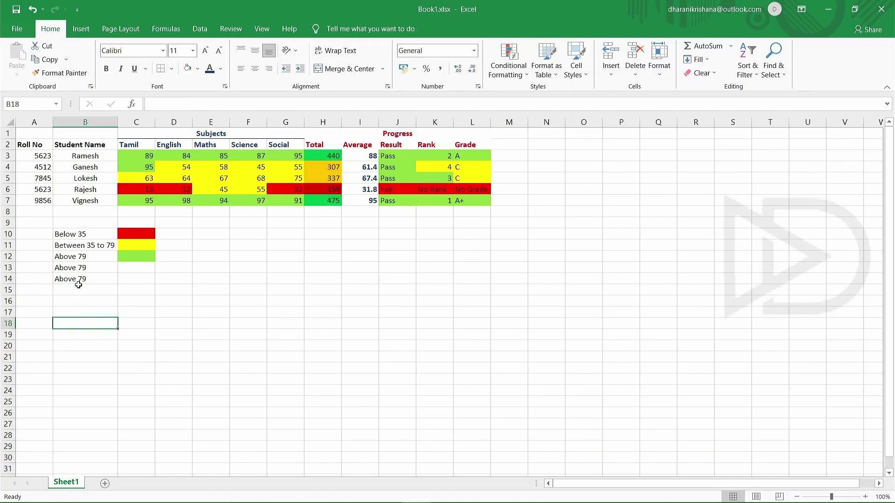
Step: Enter 100 in cell B17 and fill it down into B18
click(73, 312)
text(100)
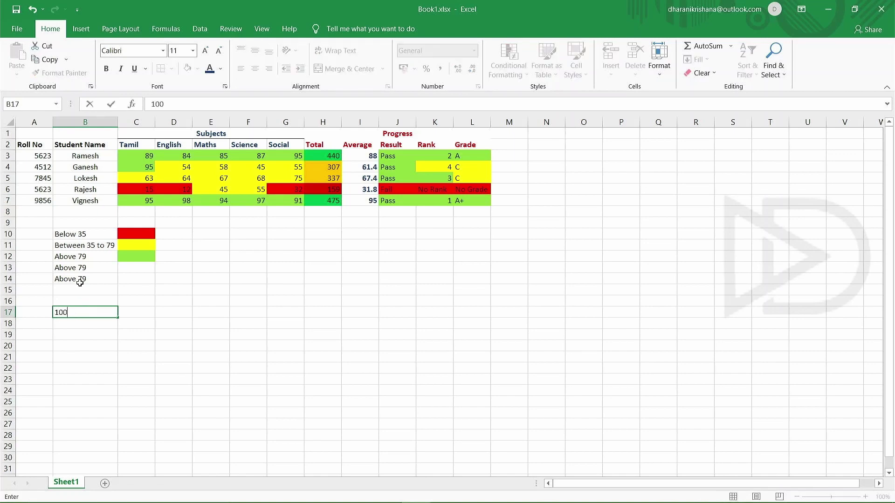
key(Return)
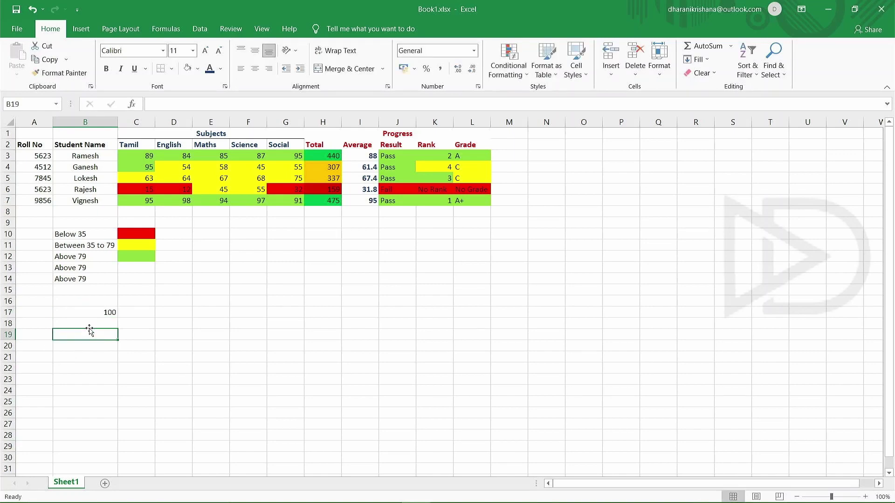
key(ctrl+d)
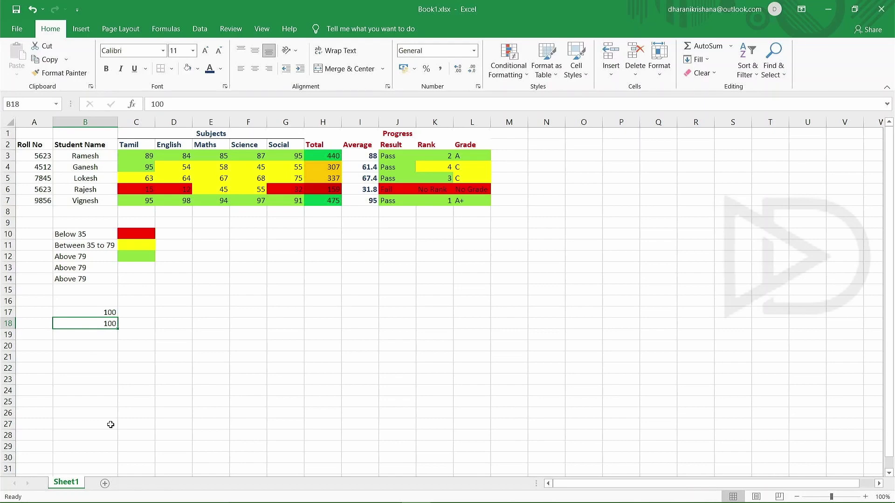
click(109, 357)
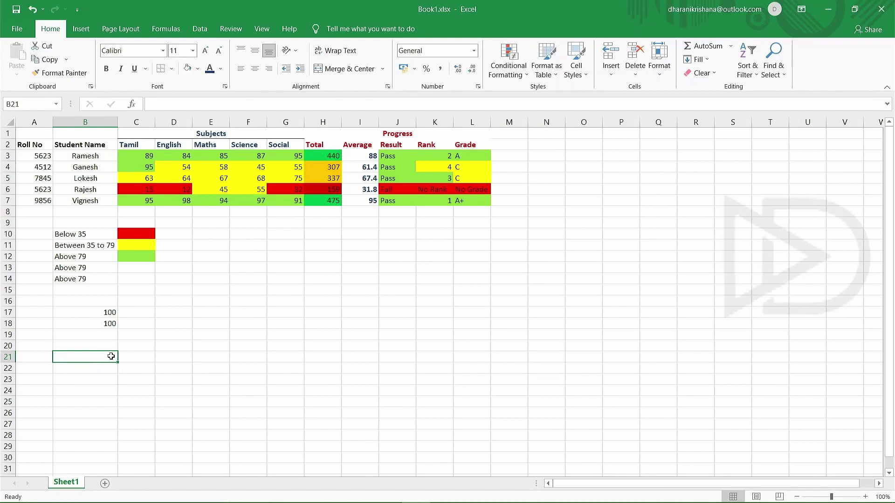
Step: Undo the 100 entry and its fill in B17:B18, and the last fill in cell B14
click(93, 337)
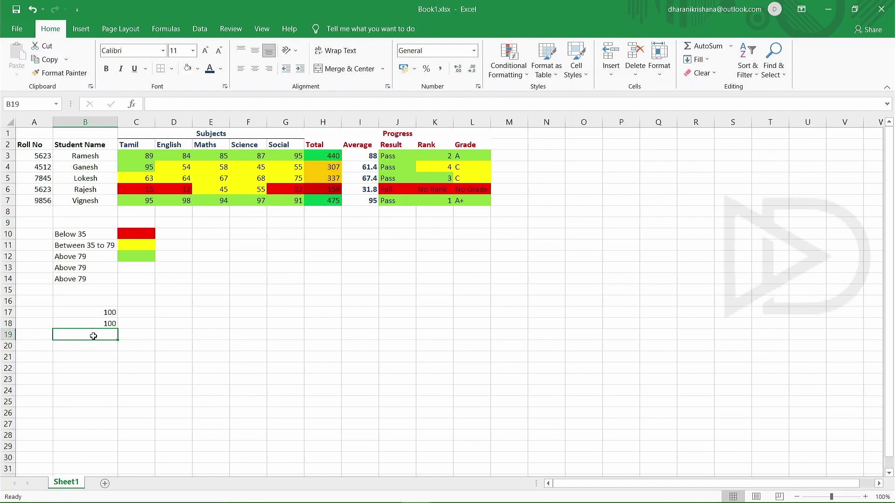
key(ctrl+z)
key(ctrl+z)
key(ctrl+z)
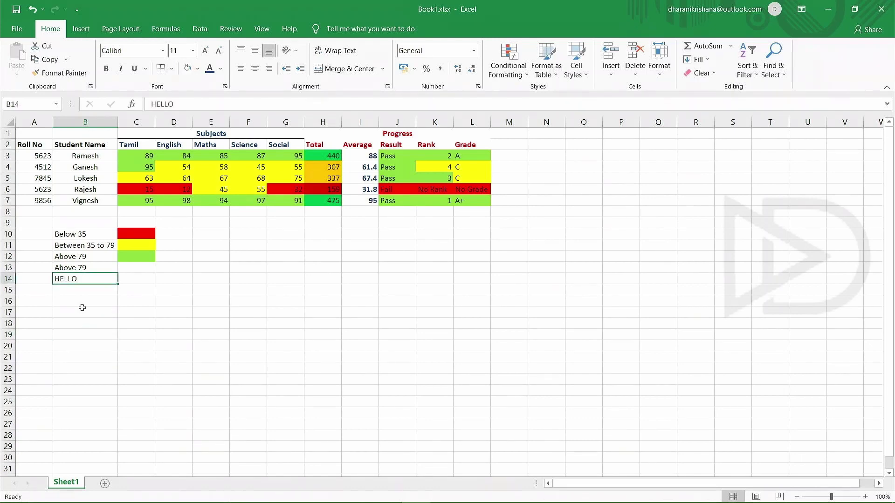
Step: Fill cell B14 with the Above 79 label from the cell directly above
click(89, 269)
click(97, 286)
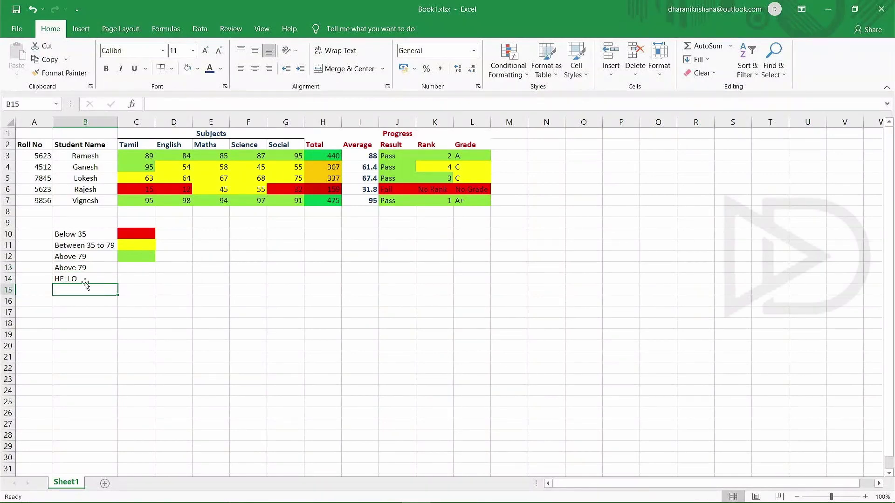
click(84, 279)
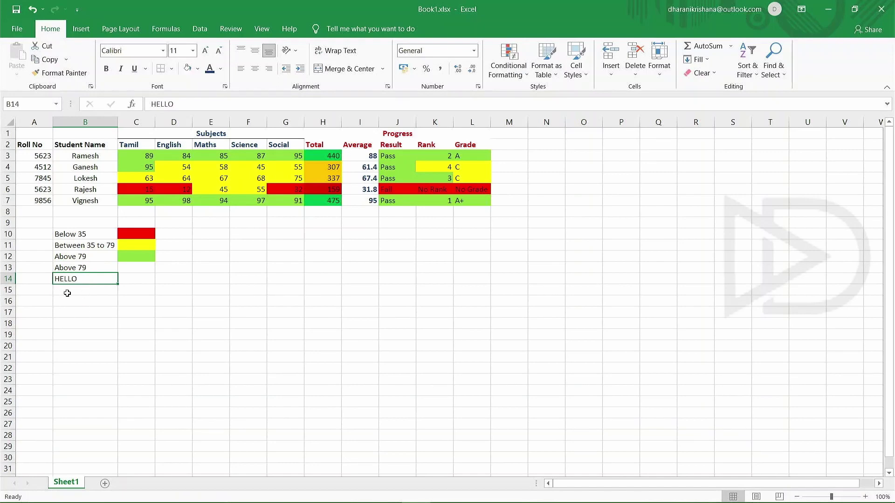
key(ctrl+d)
Step: Fill the Above 79 label rightward from B14 into cells C14, D14 and E14, one cell at a time
click(126, 283)
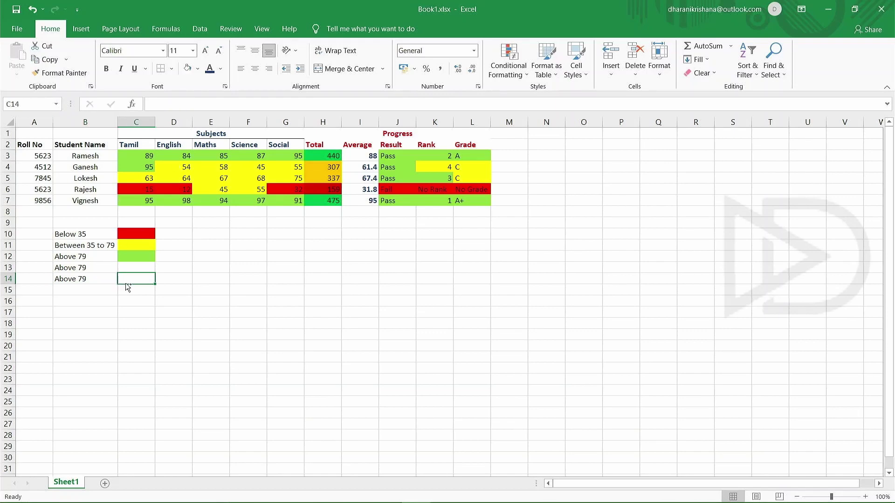
key(ctrl+r)
click(167, 282)
key(ctrl+r)
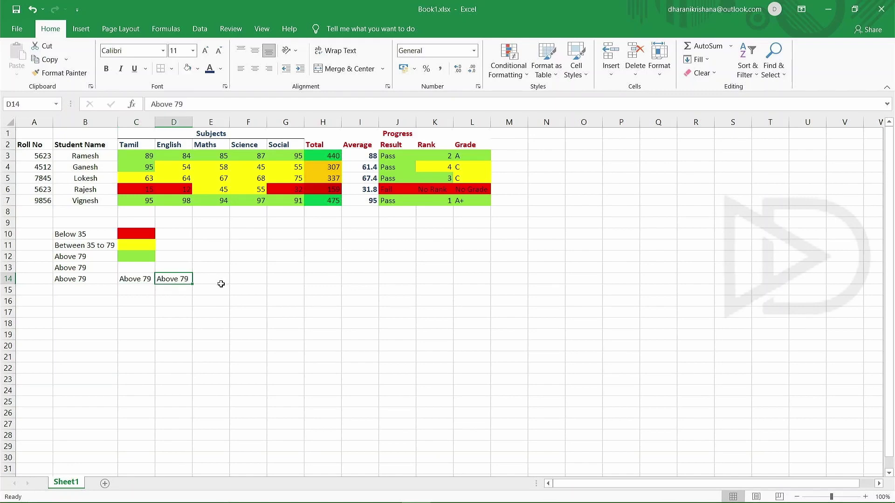
click(220, 283)
key(ctrl+r)
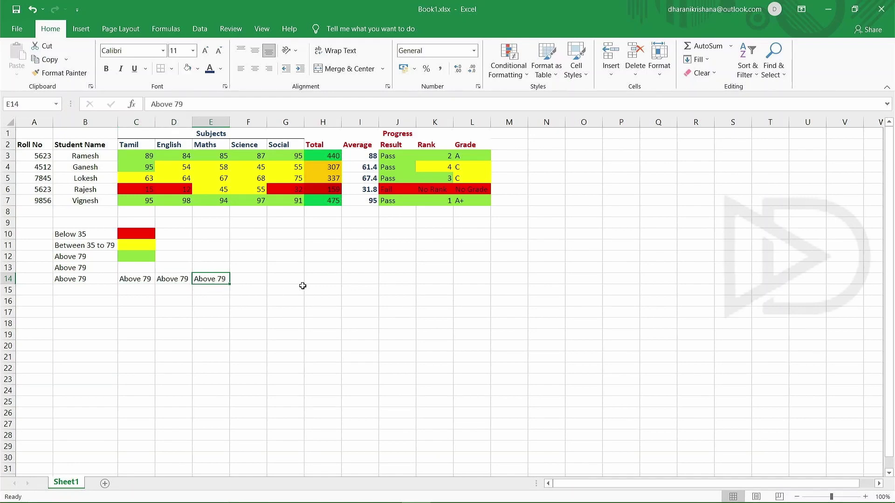
click(293, 278)
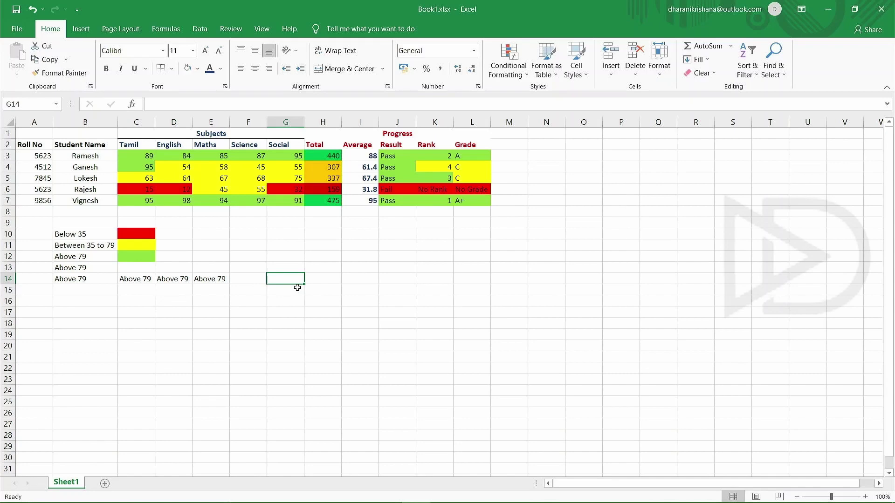
click(237, 280)
click(295, 280)
click(254, 280)
click(289, 279)
click(252, 281)
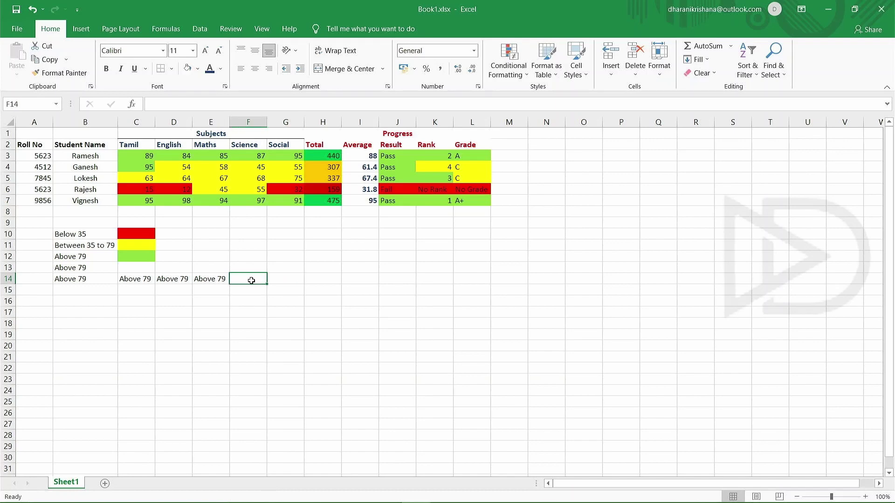
click(290, 283)
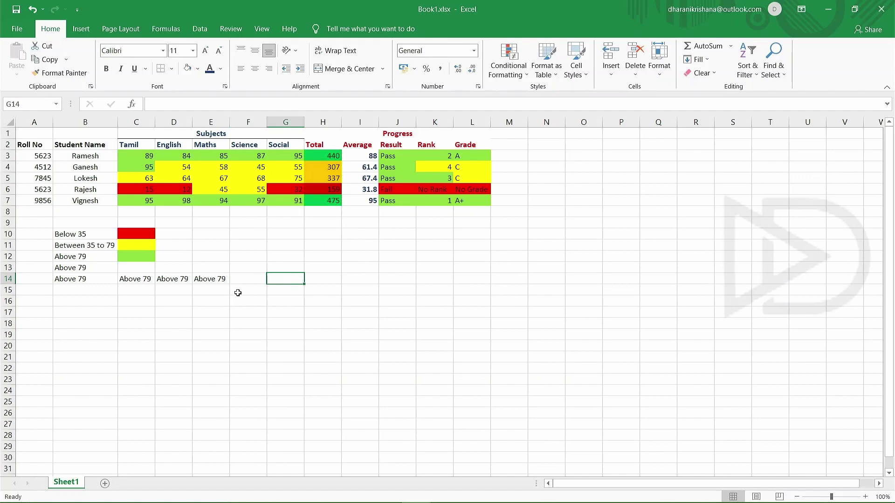
Step: Enter HELLO in cell F14 and fill it rightward into G14
click(251, 279)
text(HELLO)
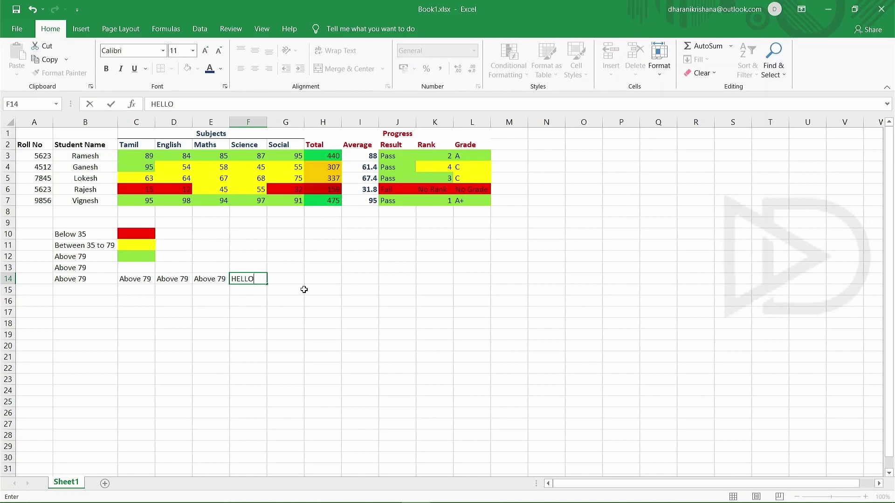
click(292, 278)
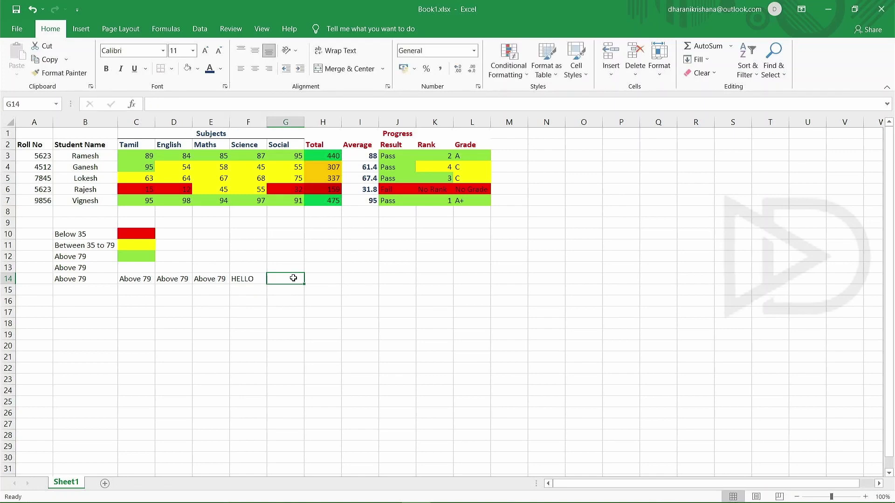
key(ctrl+r)
Step: Overwrite cell F14 by filling it with the content of the adjacent cell E14
click(215, 280)
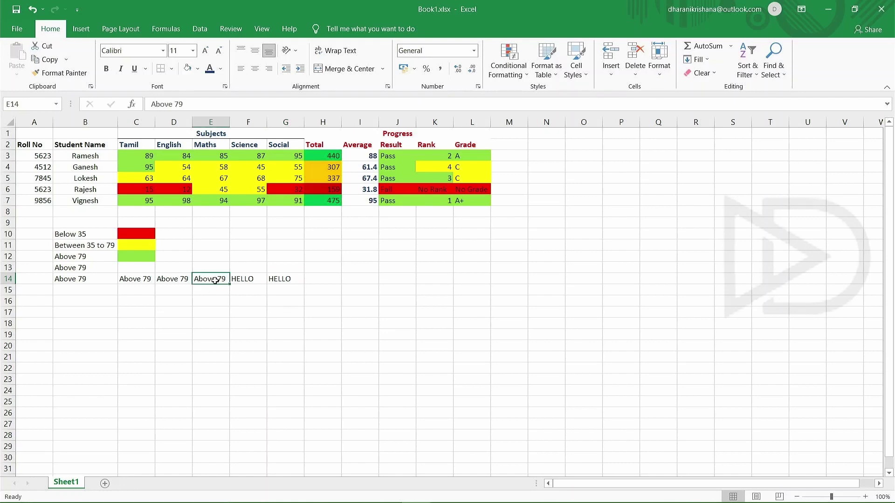
click(252, 278)
key(ctrl+r)
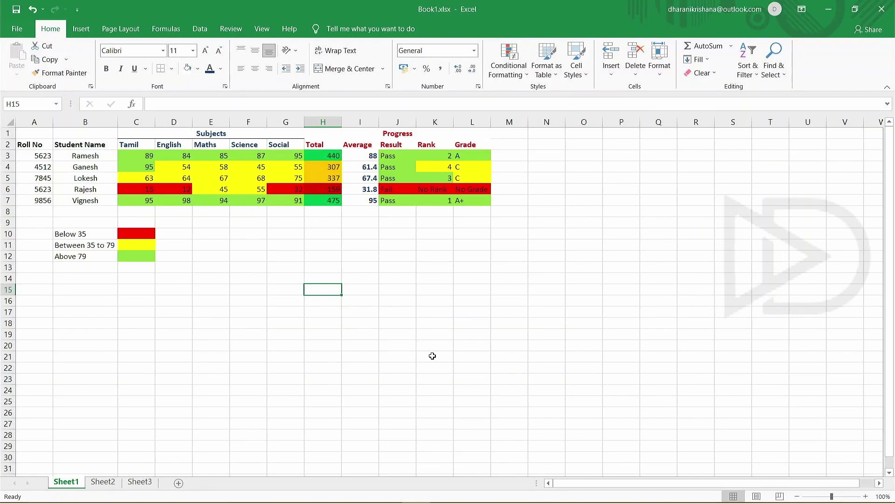
Step: Step forward through the worksheets from Sheet1 to Sheet3, and step back to Sheet1
key(ctrl+Page_Down)
key(ctrl+Page_Down)
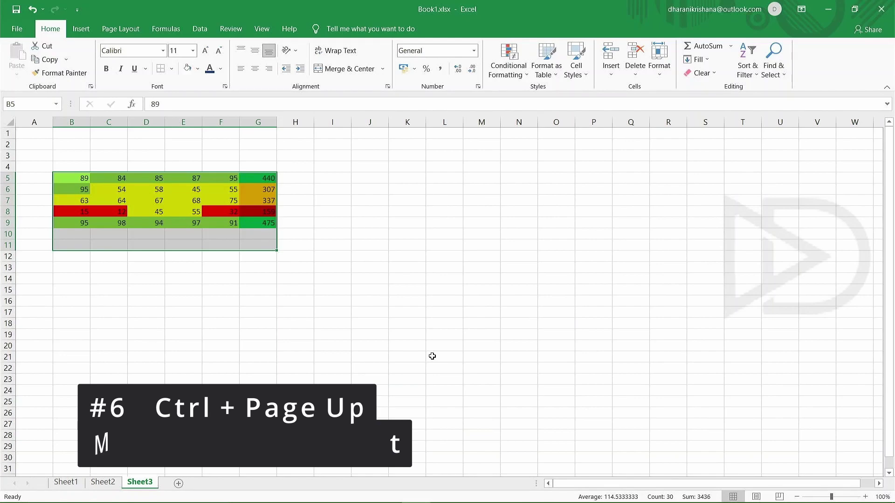
key(ctrl+Page_Up)
key(ctrl+Page_Up)
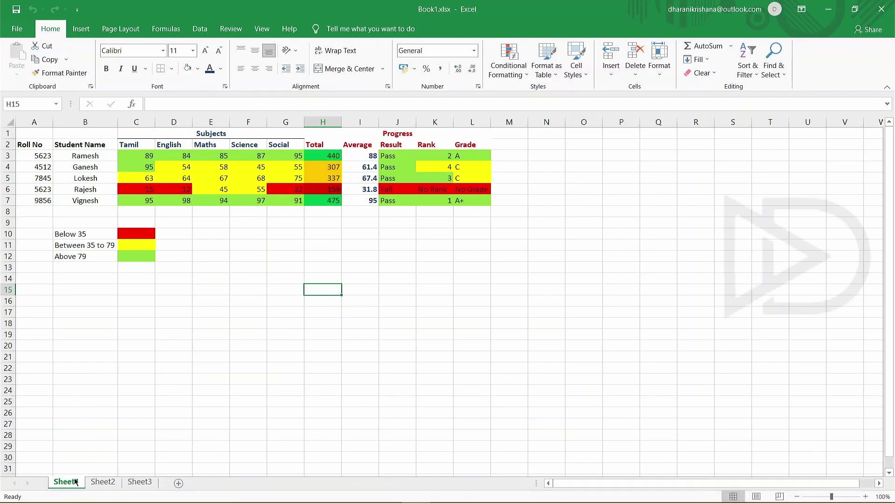
Step: Duplicate Sheet1 directly after the original and place a copy at the end of the sheets
drag(75, 483, 94, 494)
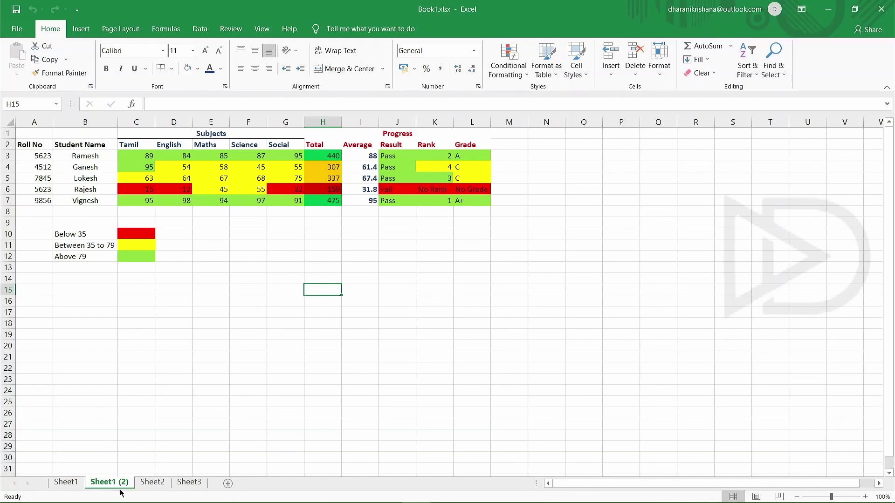
click(65, 482)
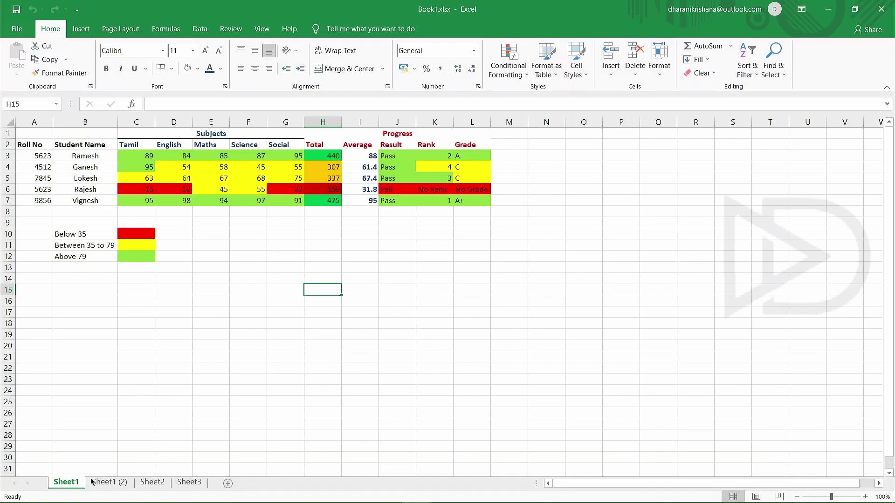
drag(99, 485, 242, 489)
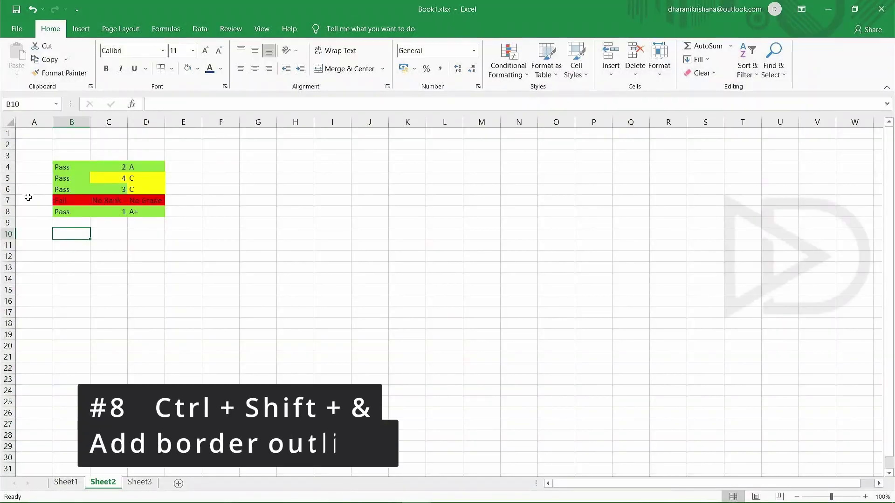
drag(60, 168, 149, 212)
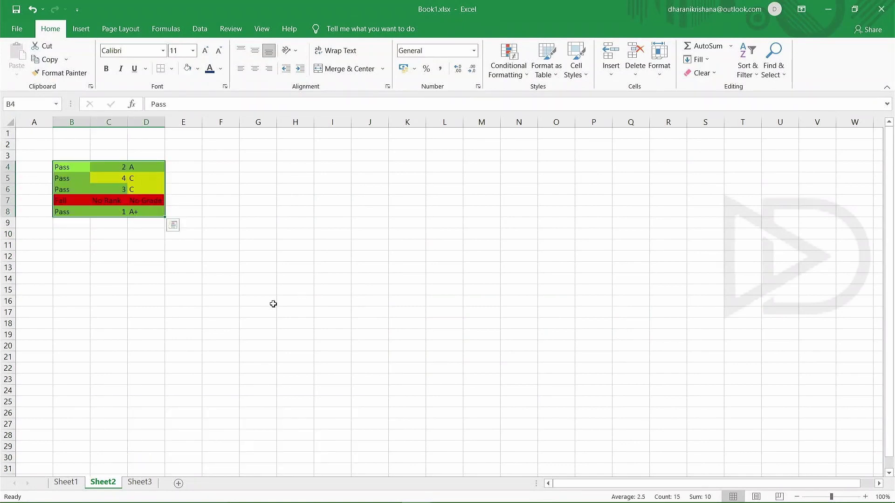
key(ctrl+q)
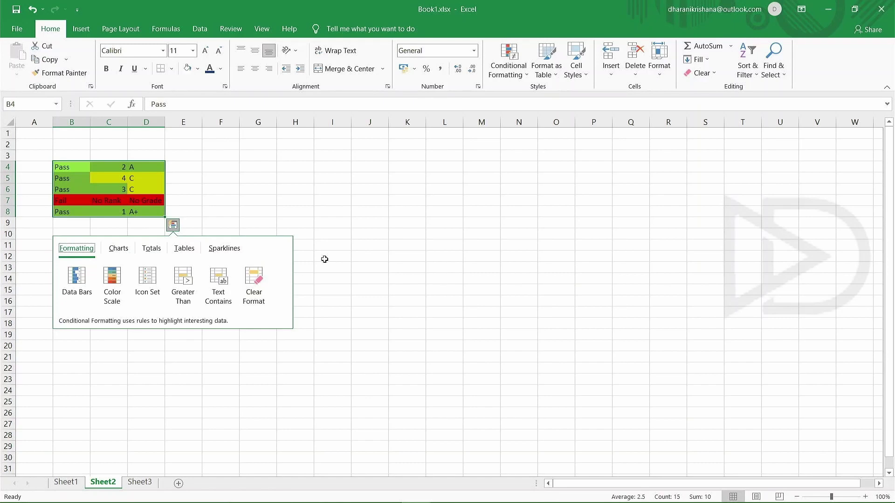
click(279, 215)
Step: Add an outline border around the results range B4:D8 on Sheet2
click(69, 171)
drag(71, 173, 152, 207)
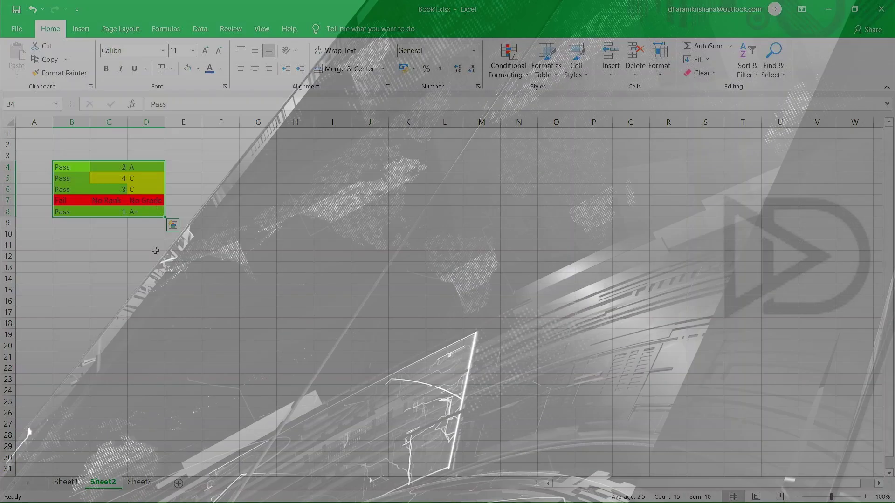
click(153, 248)
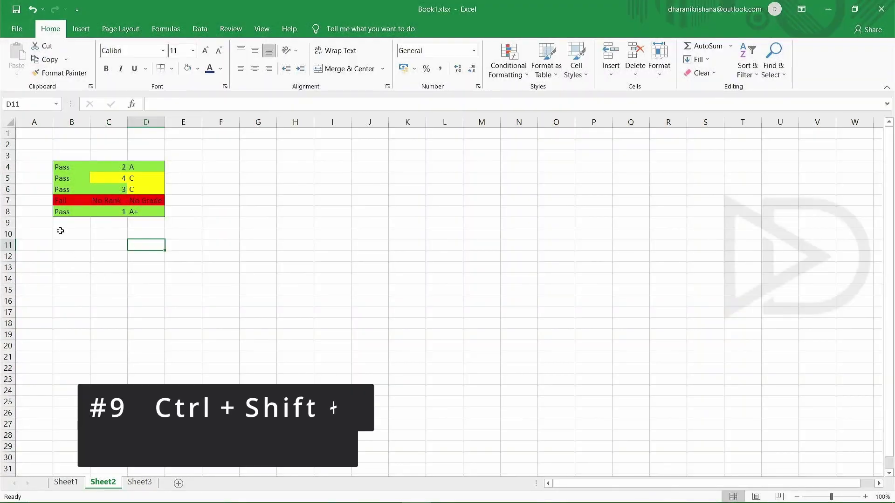
Step: Remove the outline border from the results range B4:D8
drag(65, 169, 158, 206)
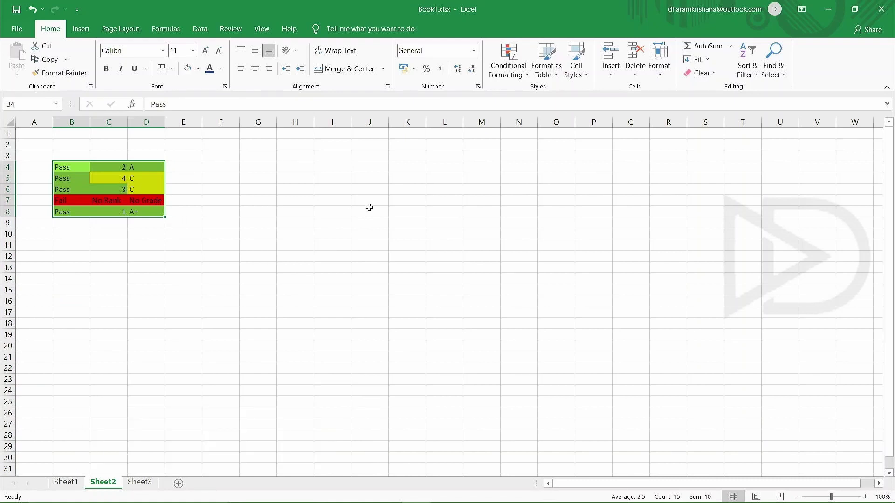
click(232, 224)
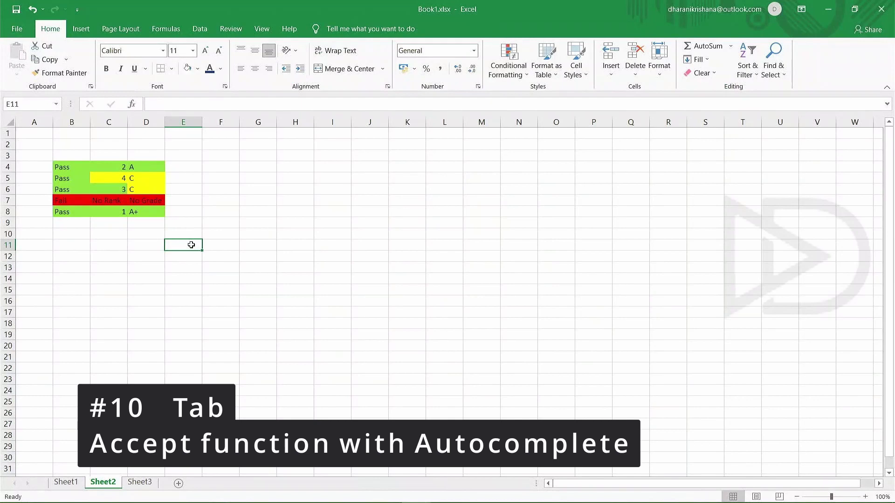
Step: Begin a VLOOKUP formula in cell E11 by accepting the suggested function name, and discard the unfinished formula
text(=)
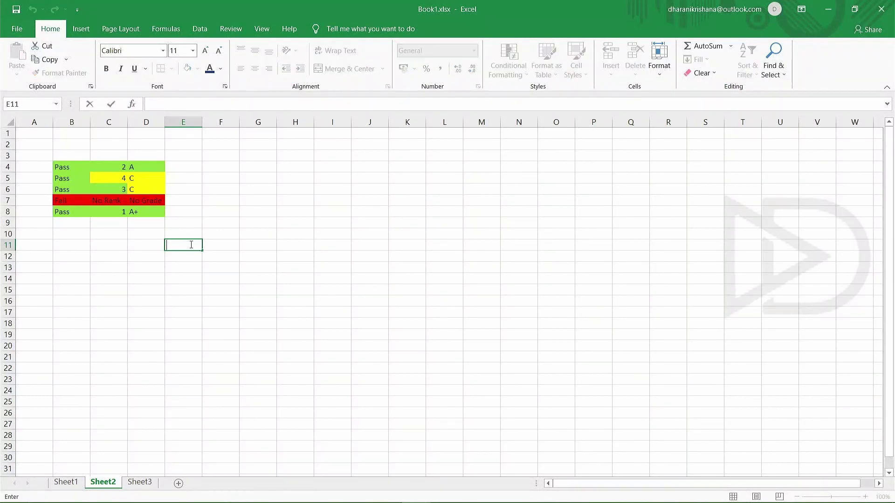
text(=)
text(v)
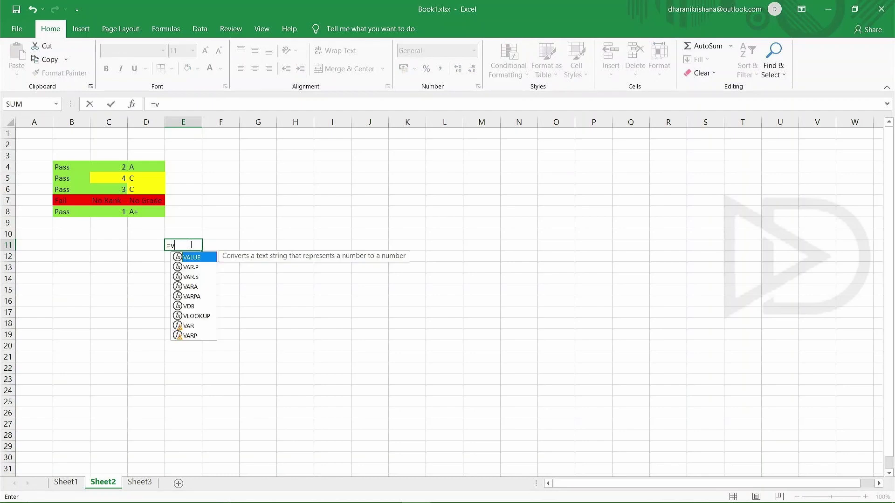
text(loo)
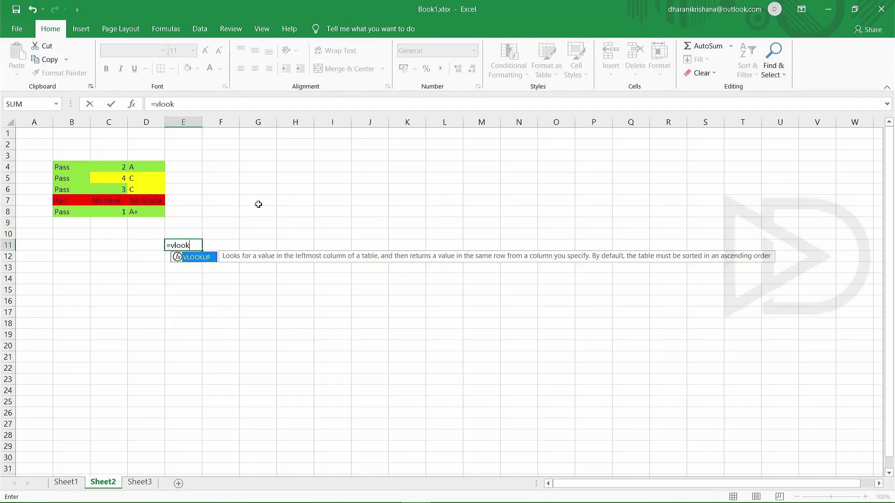
text(k)
key(Tab)
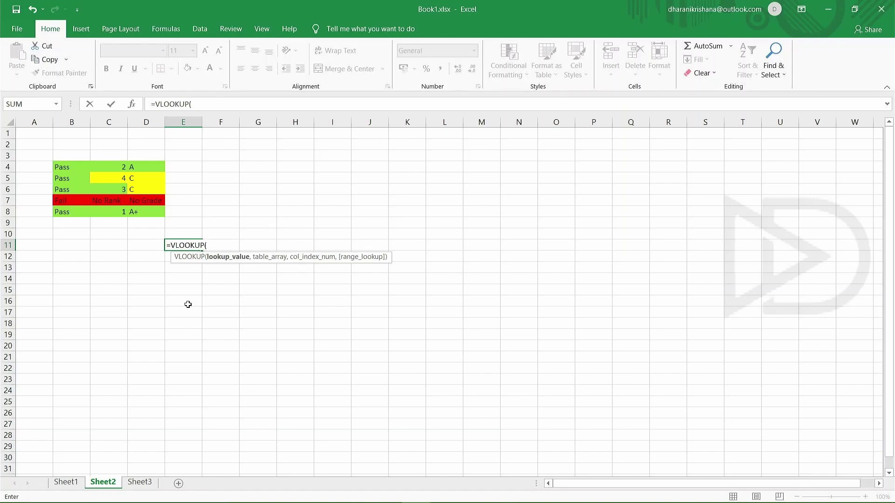
click(214, 279)
key(ctrl+z)
text(z)
key(ctrl+z)
key(ctrl+z)
key(Escape)
Step: Begin a formula in cell E13 with sum and accept the SUMX2MY2 function from the autocomplete suggestions
double_click(193, 270)
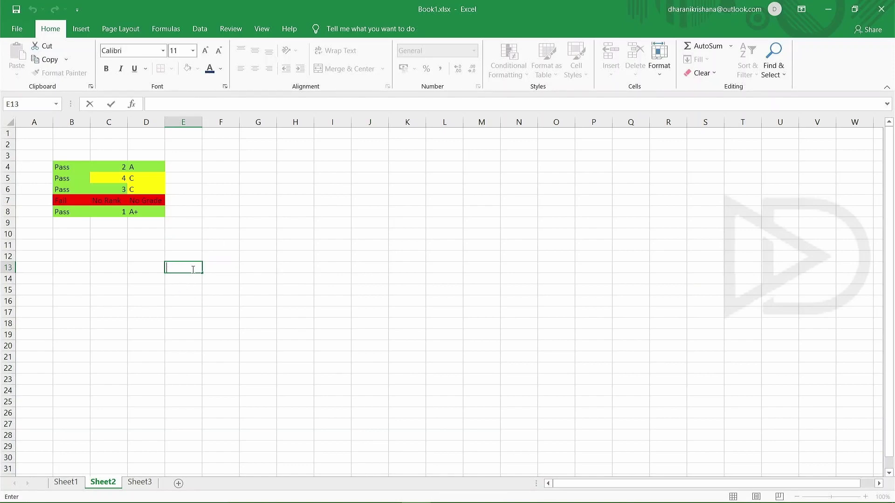
text(=)
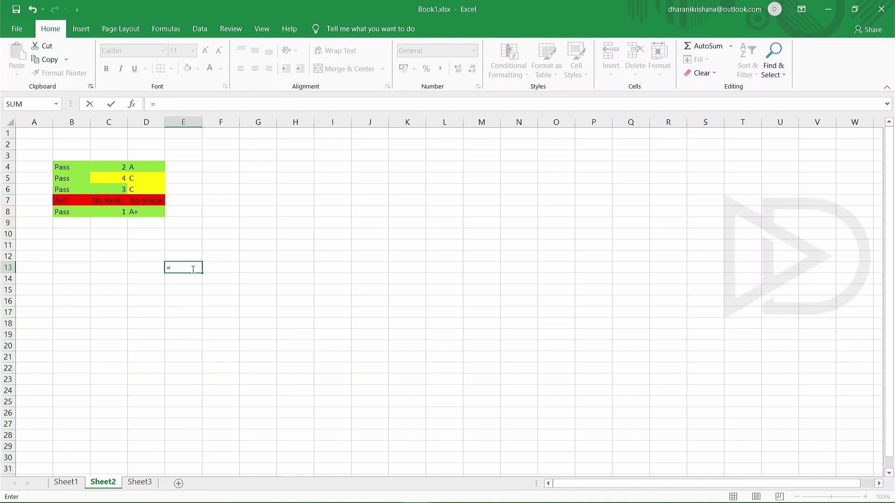
text(sun)
key(BackSpace)
text(m)
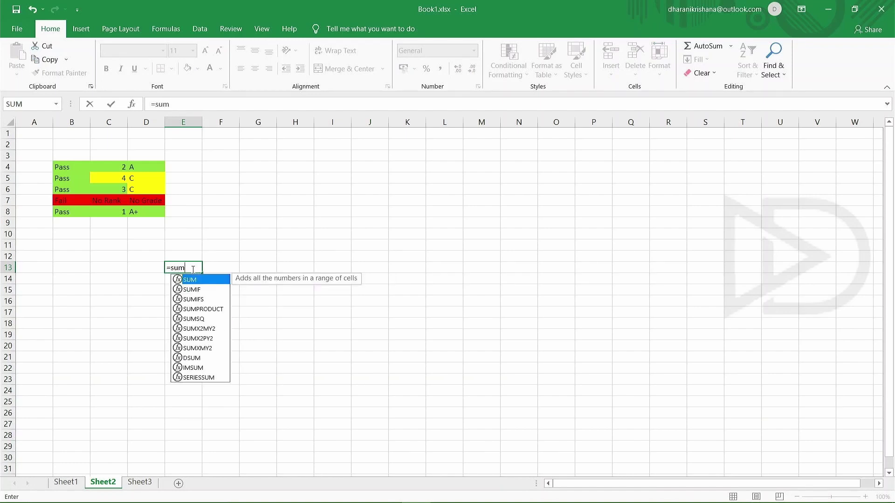
key(Down)
key(Down)
key(Down)
key(Down)
key(Down)
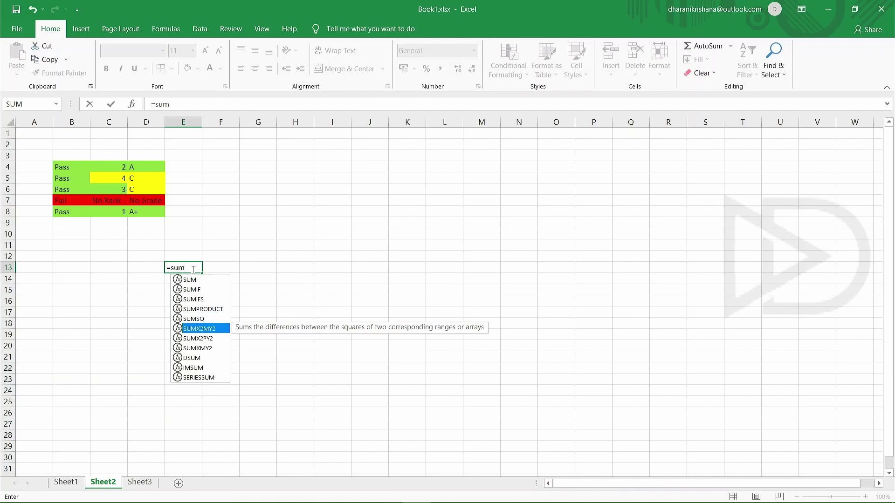
key(Tab)
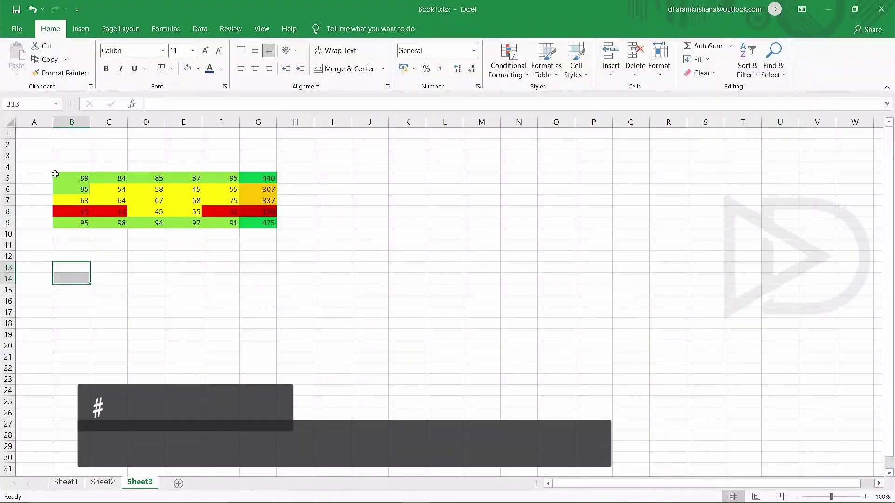
Step: Create an embedded default chart from the marks range B5:G9 on Sheet3 and reposition it around columns L to R
drag(65, 175, 251, 219)
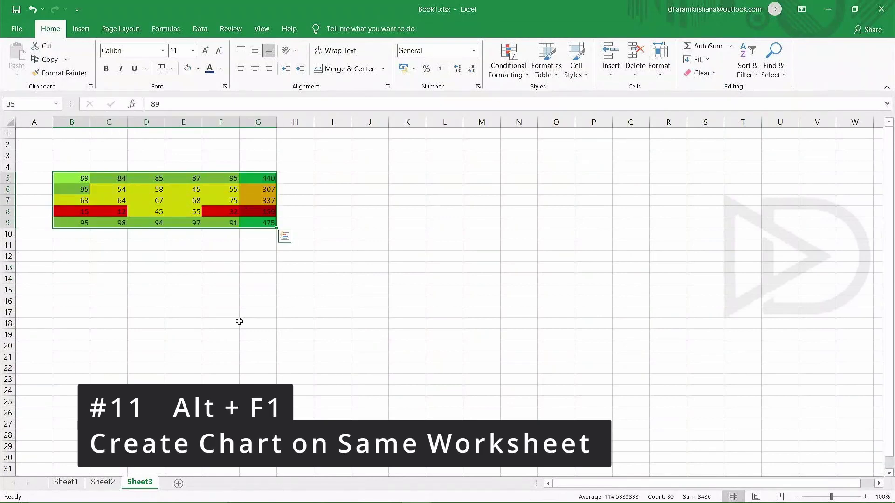
click(61, 167)
drag(58, 177, 254, 223)
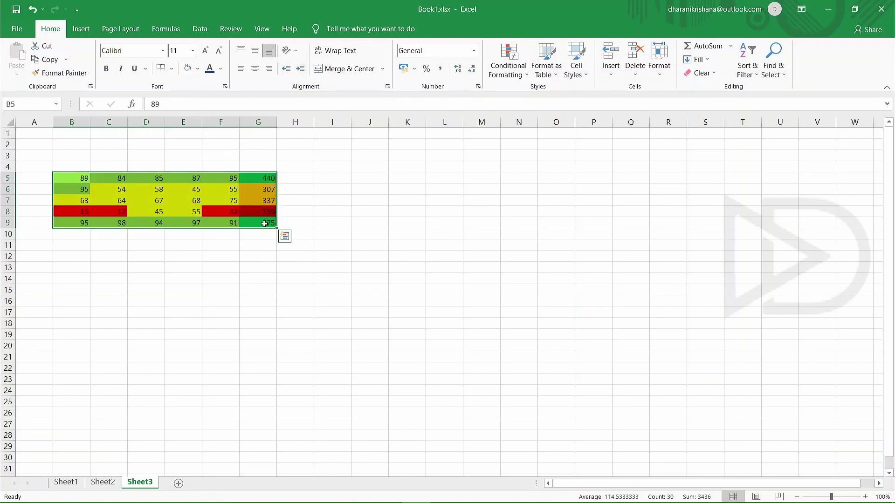
key(alt)
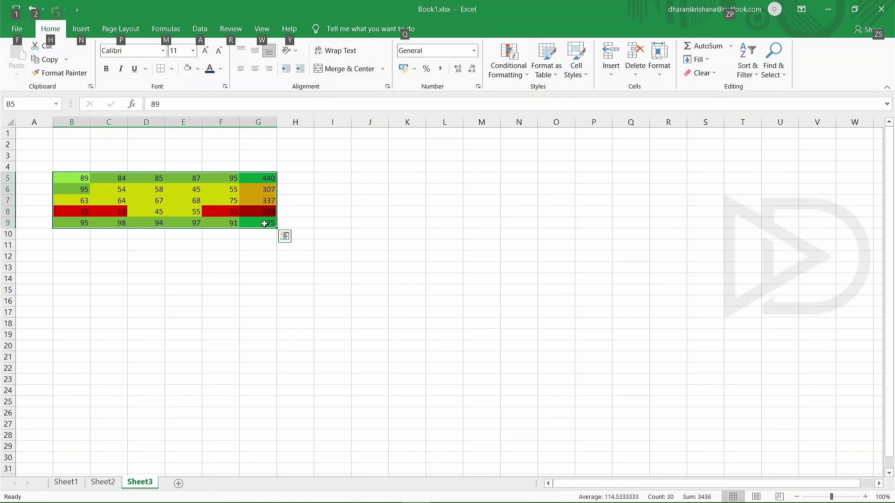
key(alt+F1)
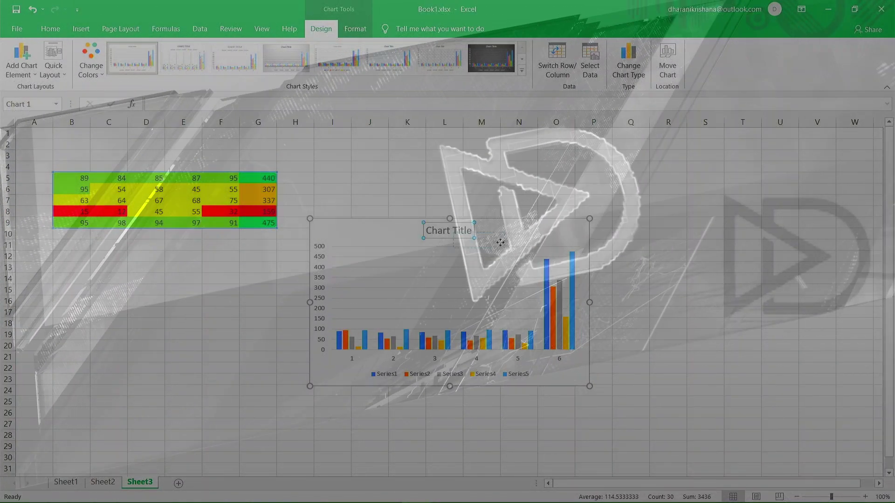
drag(456, 233, 515, 217)
click(359, 213)
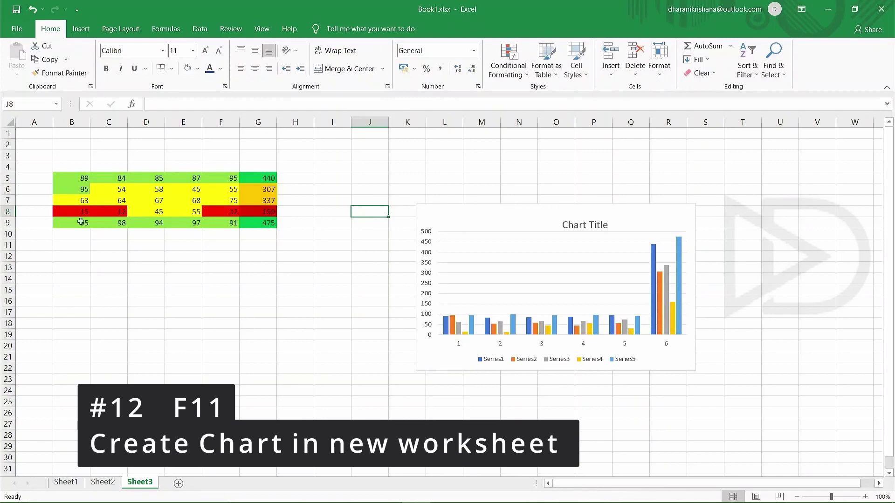
Step: Chart the marks range B5:G9 of Sheet3 on a separate new chart sheet
click(66, 178)
drag(67, 179, 254, 220)
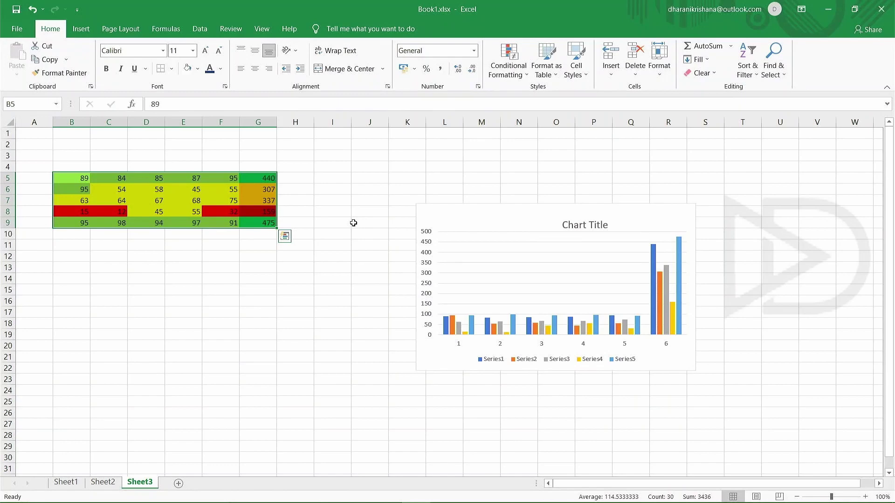
key(F11)
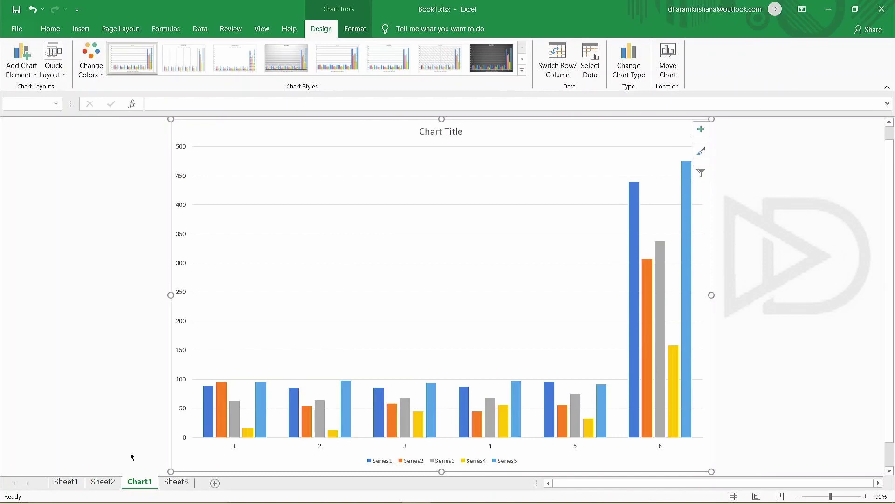
key(ctrl+p)
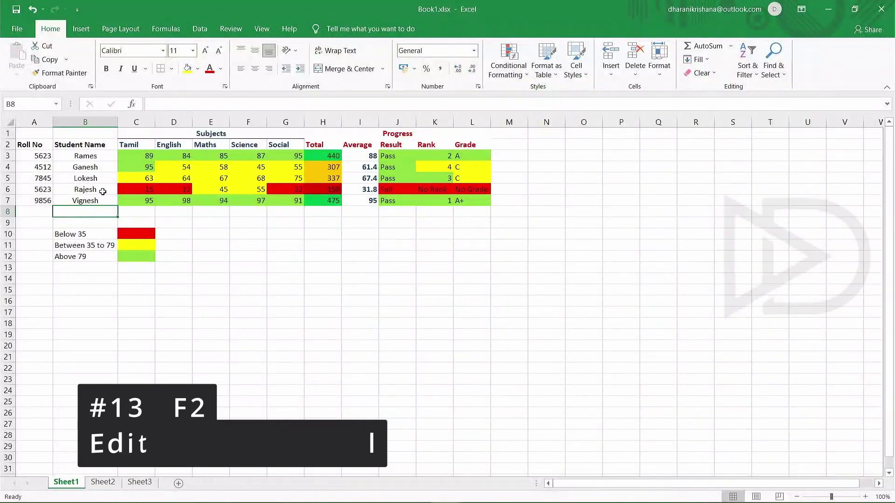
Step: Try adding the missing letter to the student name in cell B3 by entering h directly, and undo the entry
click(104, 155)
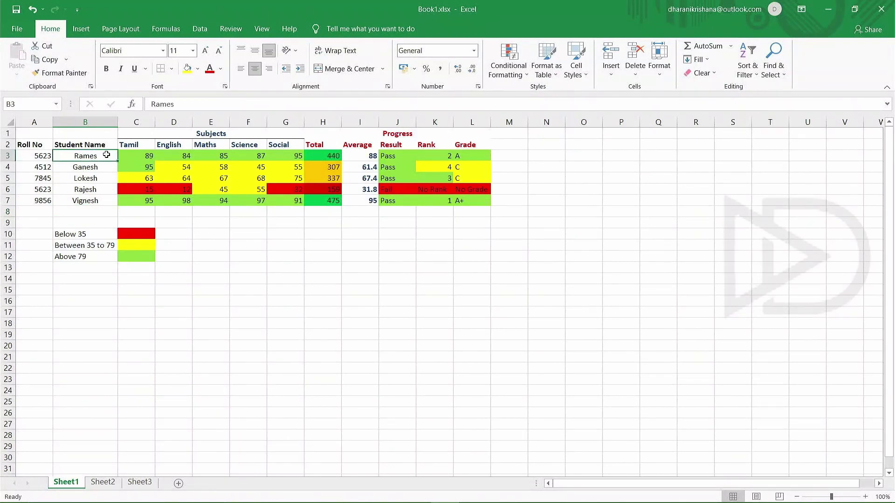
text(h)
key(Return)
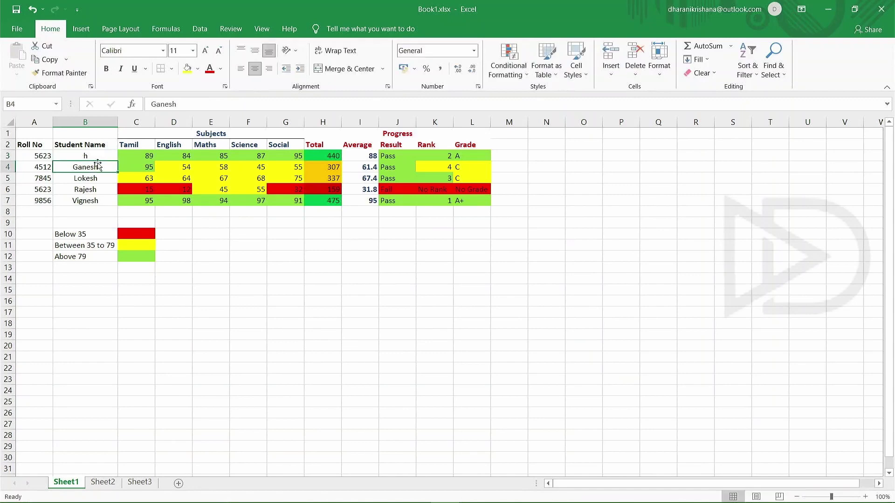
key(ctrl+z)
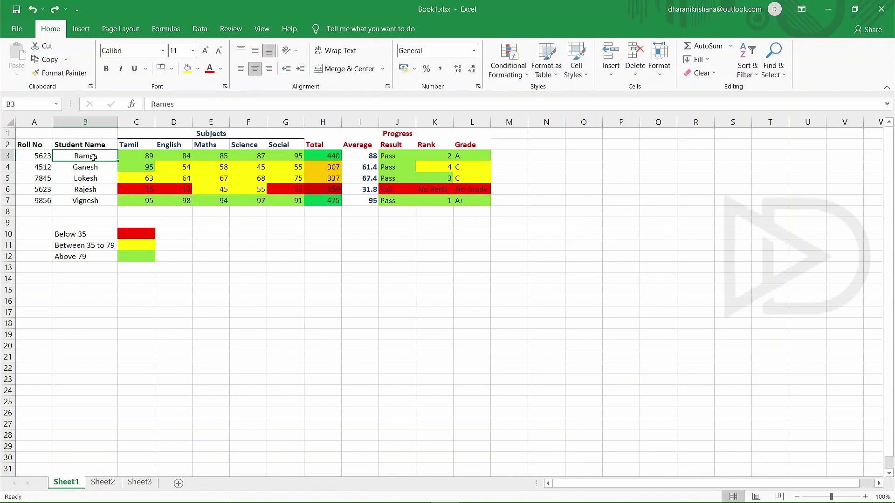
click(95, 219)
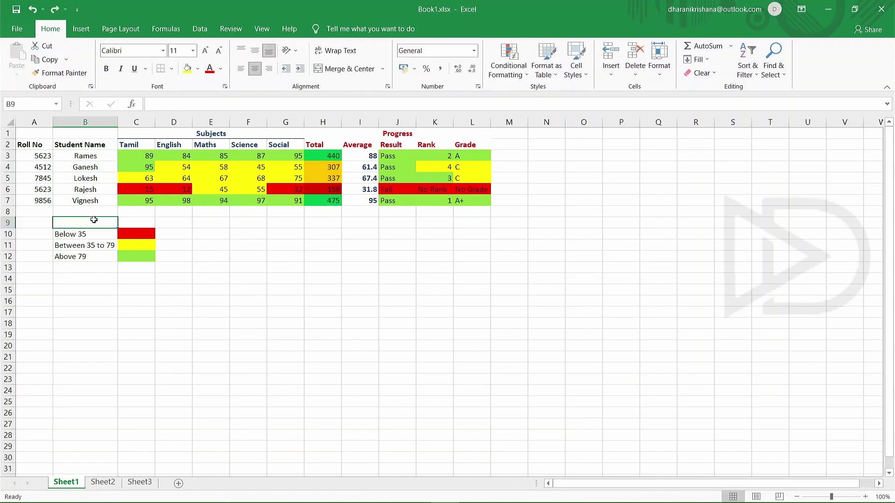
Step: Edit the student name in cell B3 in place, appending h to the existing text
click(91, 158)
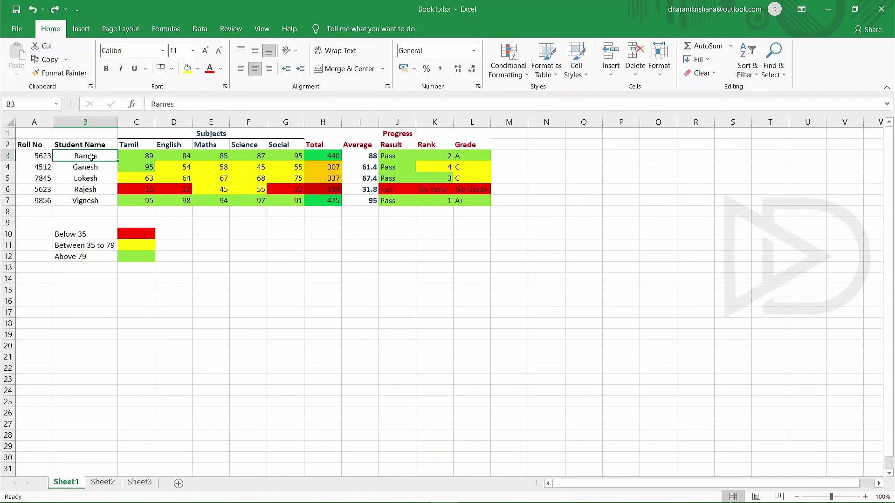
key(F2)
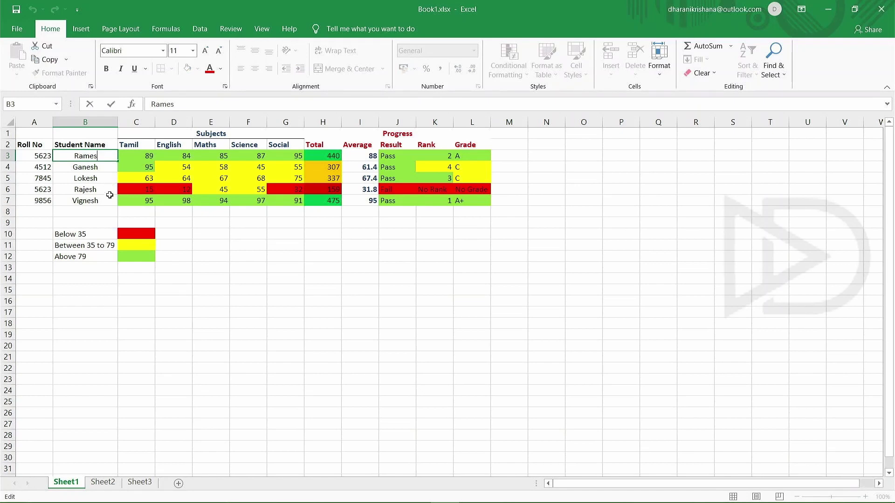
text(h)
key(Return)
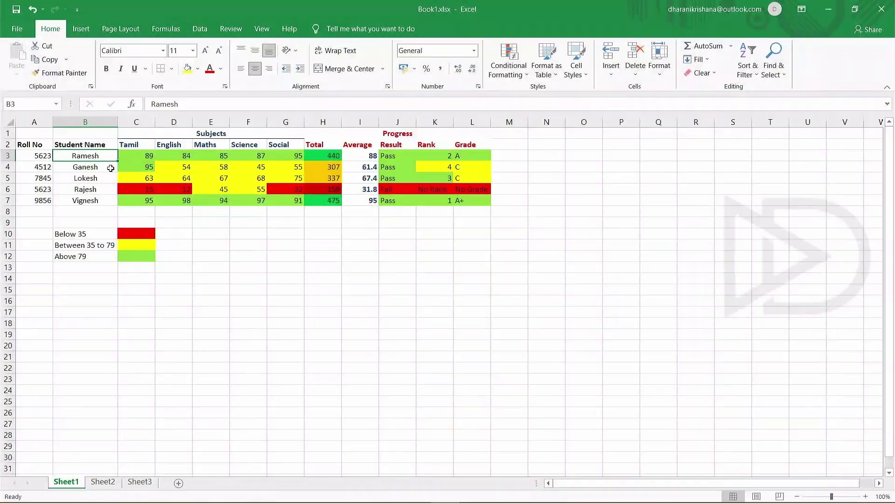
Step: Add a second name on a new line inside student name cell B3
click(102, 155)
double_click(106, 156)
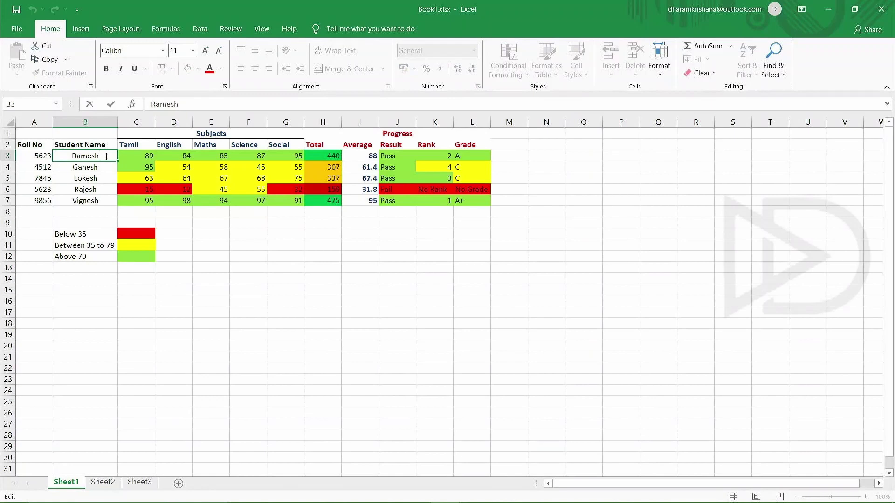
key(alt+Return)
text(He)
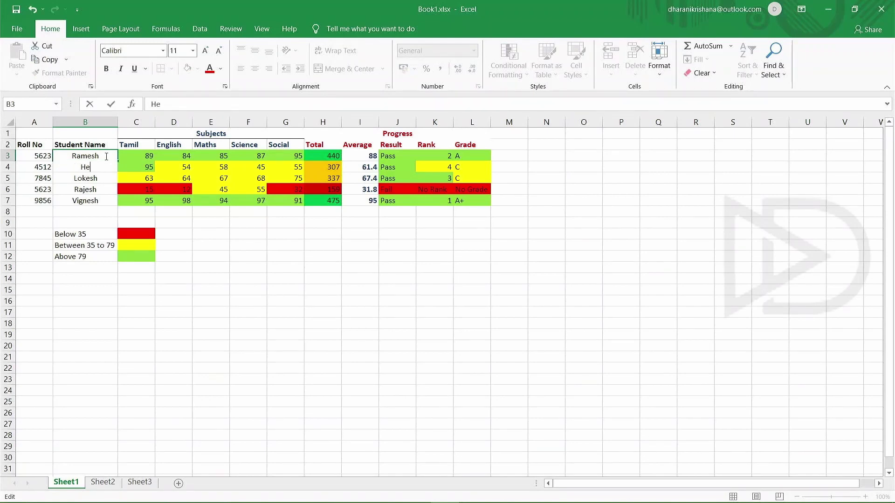
text(ndry)
key(Return)
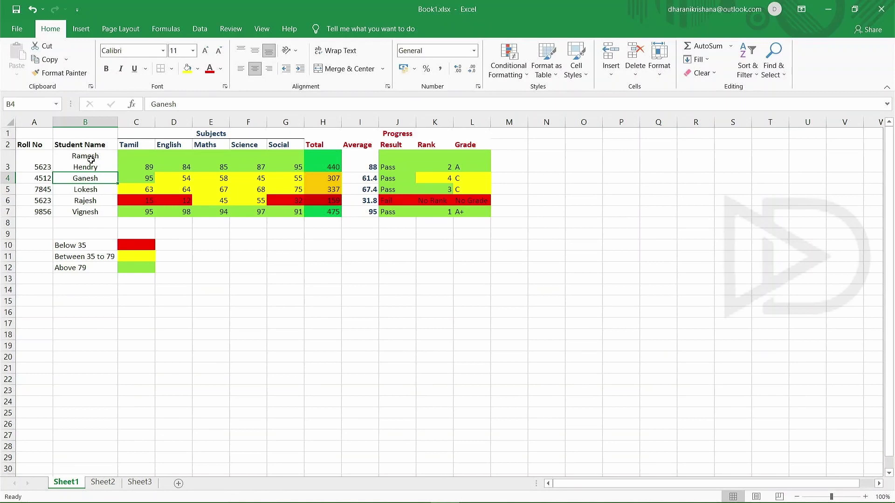
click(102, 161)
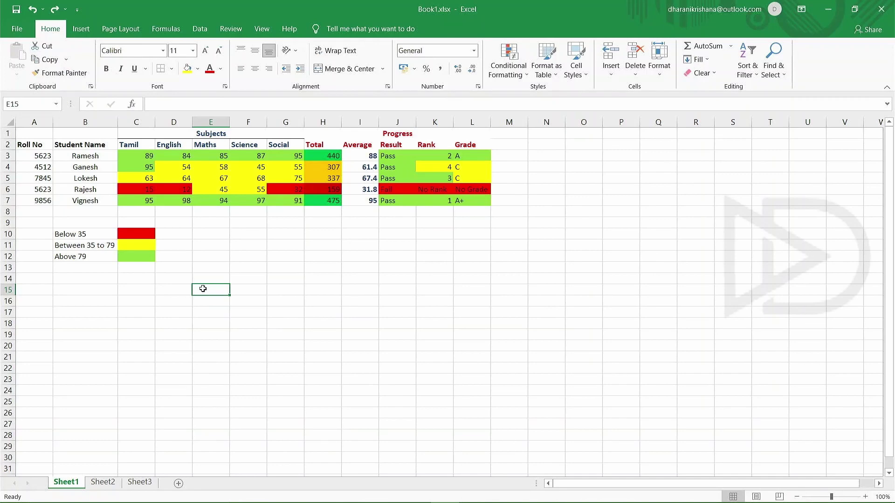
Step: Enter HELLO in bold in the empty cells E15 and F15
key(ctrl+b)
text(HELLO)
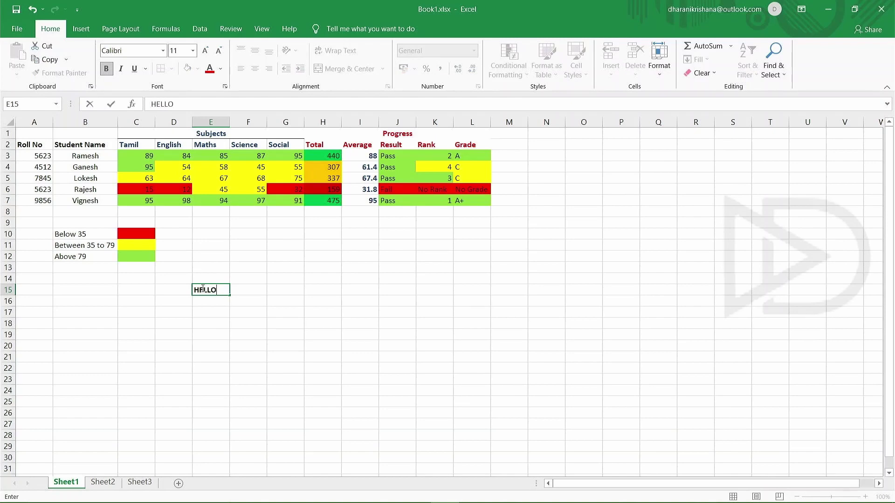
drag(253, 295, 252, 298)
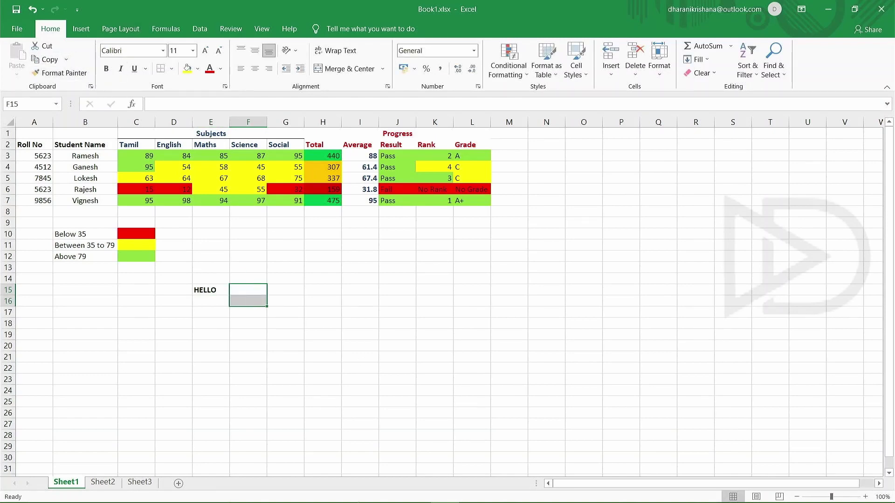
click(252, 293)
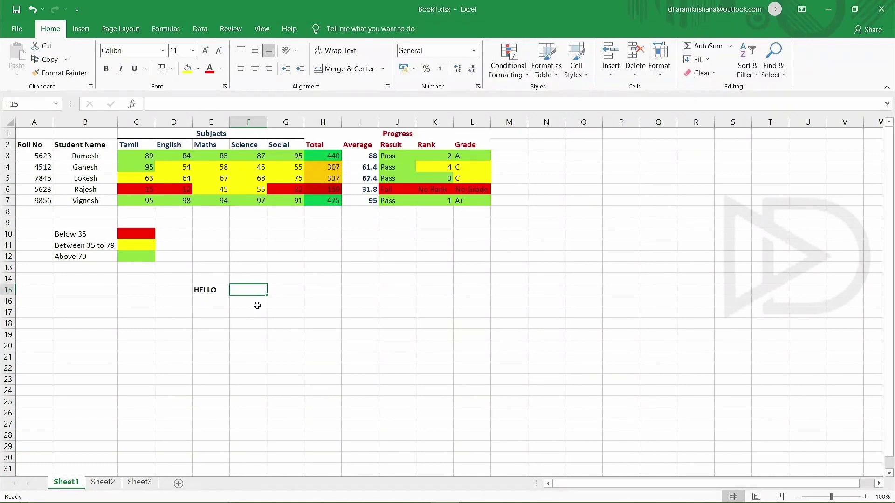
key(ctrl+b)
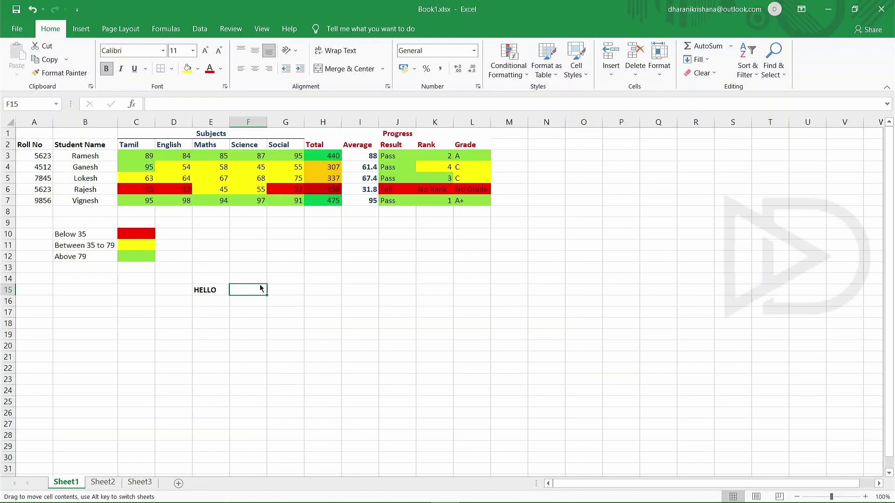
double_click(264, 291)
text(HELLO)
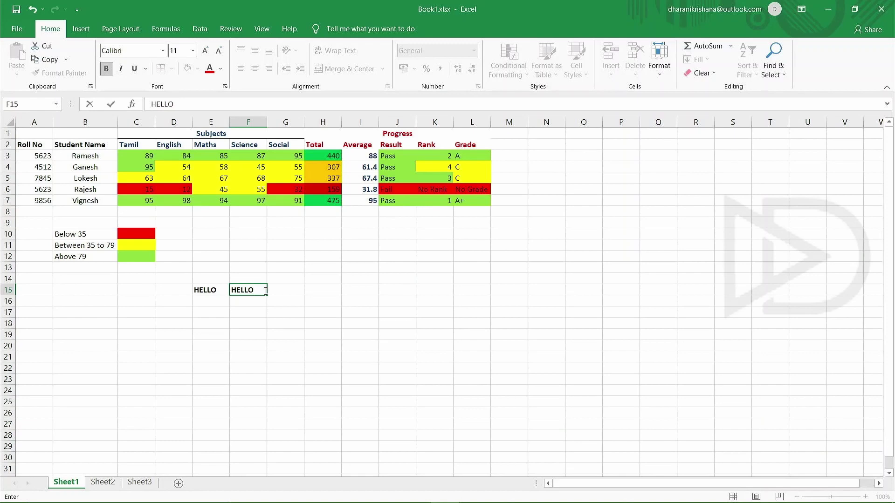
click(290, 324)
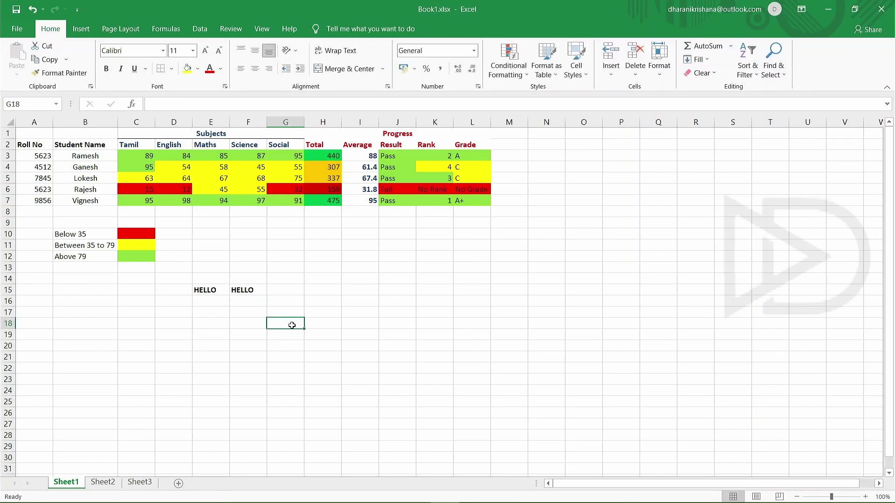
Step: Apply bold to the Science mark in cell F7 and the Maths mark in cell E5
click(256, 201)
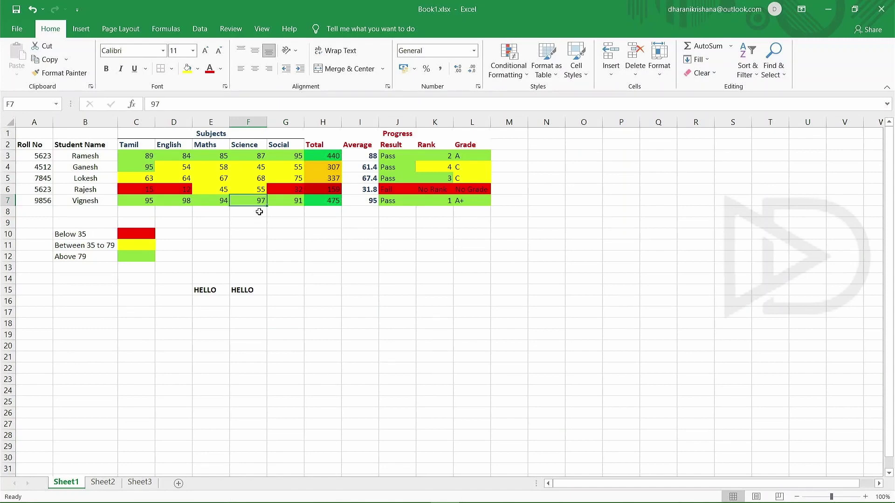
key(ctrl+b)
click(217, 182)
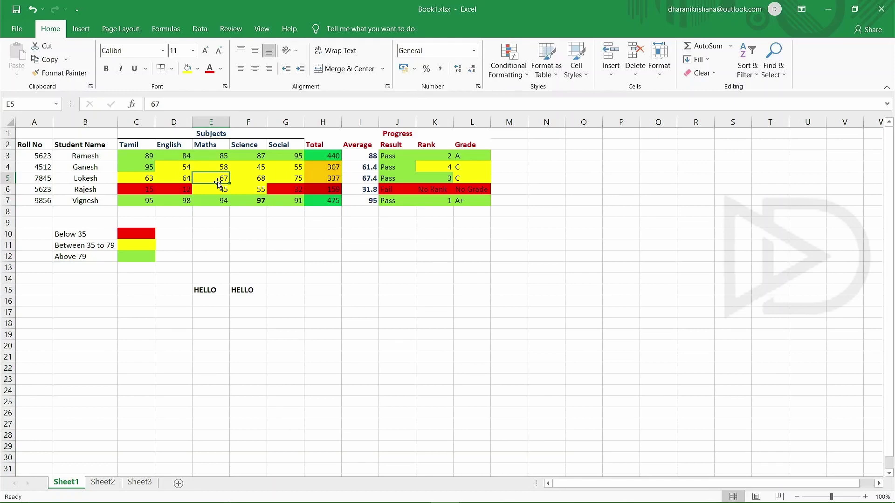
key(ctrl+b)
click(257, 177)
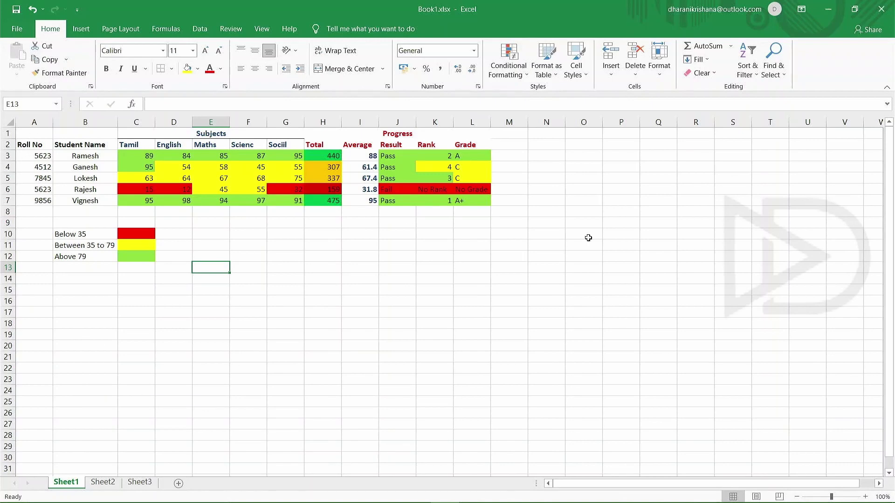
Step: Run the spelling check on Sheet1, continuing from the beginning of the sheet, and move the dialog clear of the subject headers
click(101, 482)
key(ctrl+Page_Up)
key(F7)
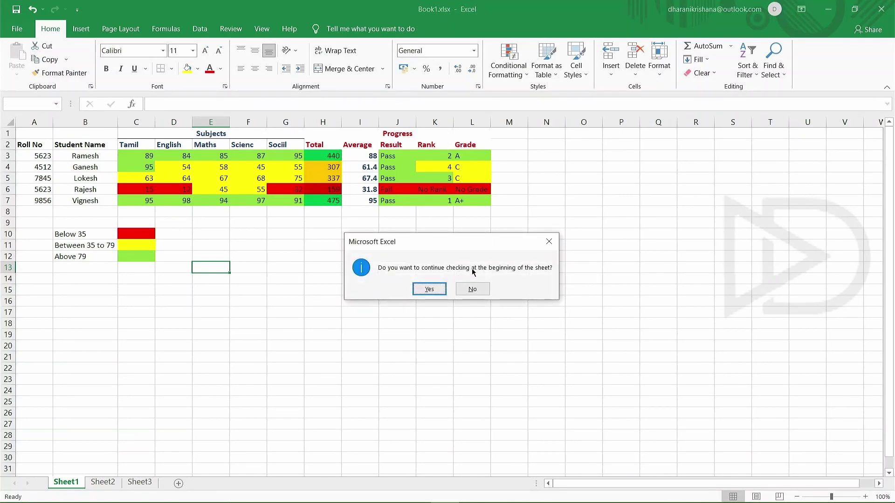
click(436, 289)
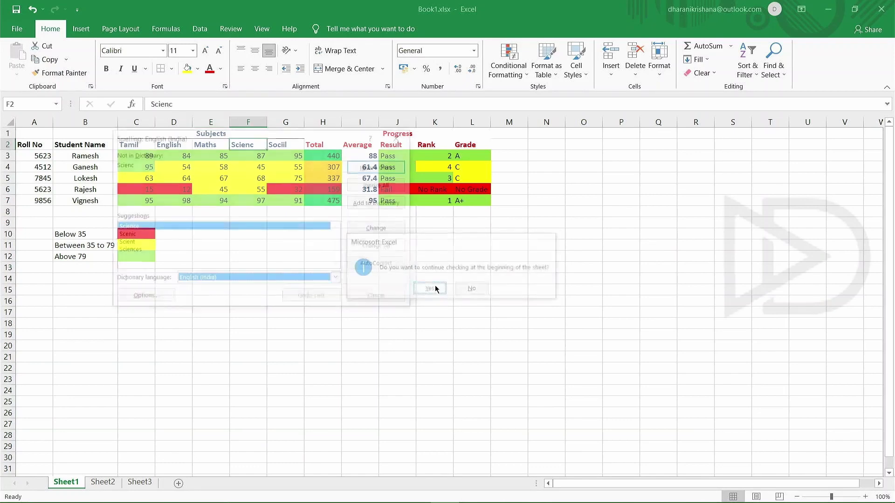
drag(274, 144, 526, 196)
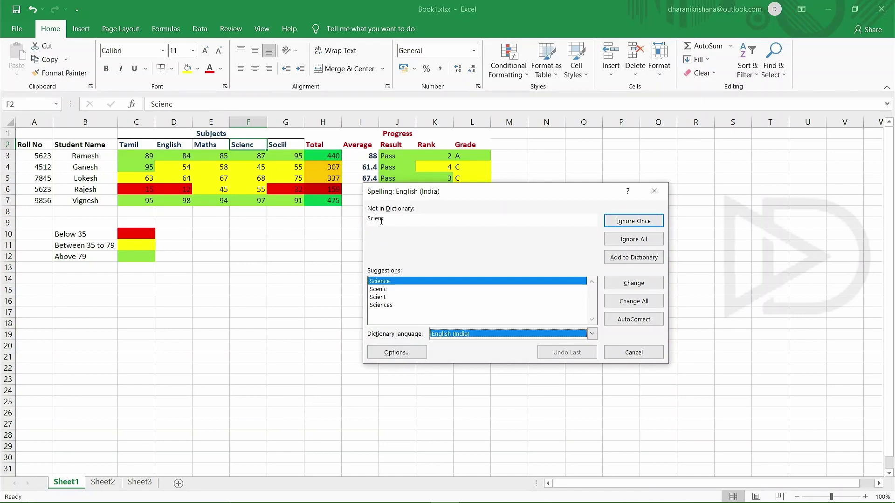
Step: Correct the misspelled subject headers to Science in F2 and Social in G2, and finish the spelling check
click(386, 290)
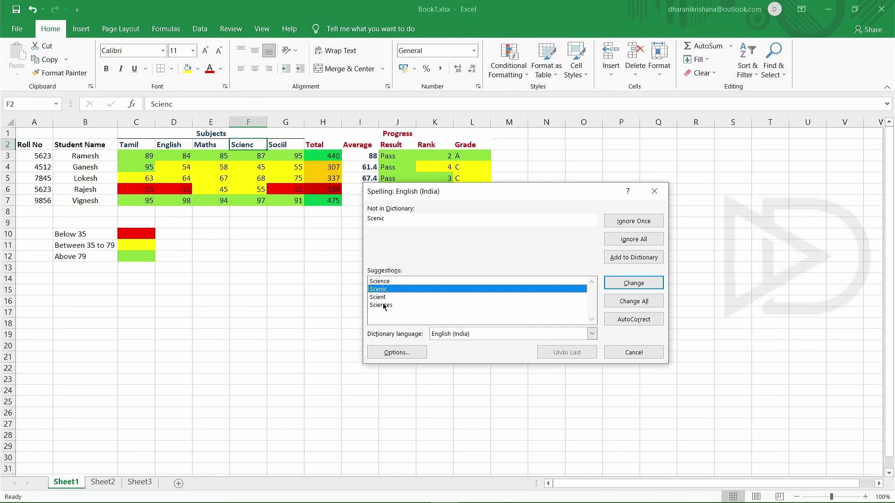
click(384, 307)
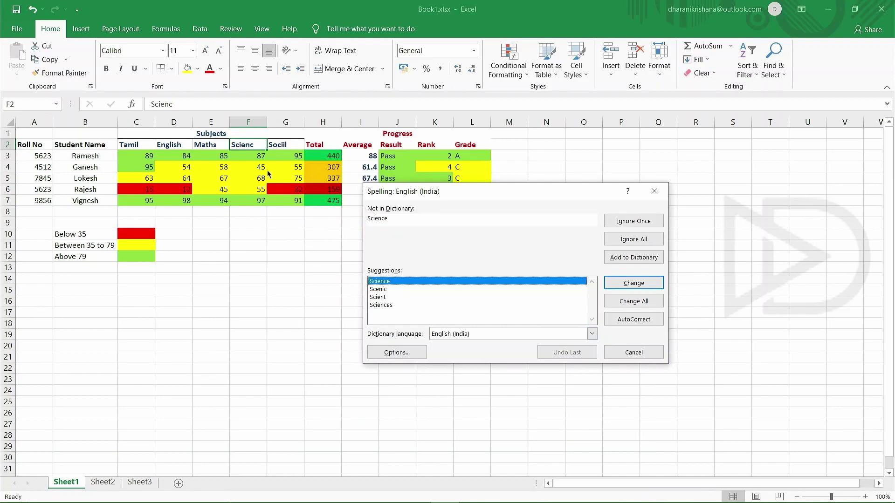
click(638, 283)
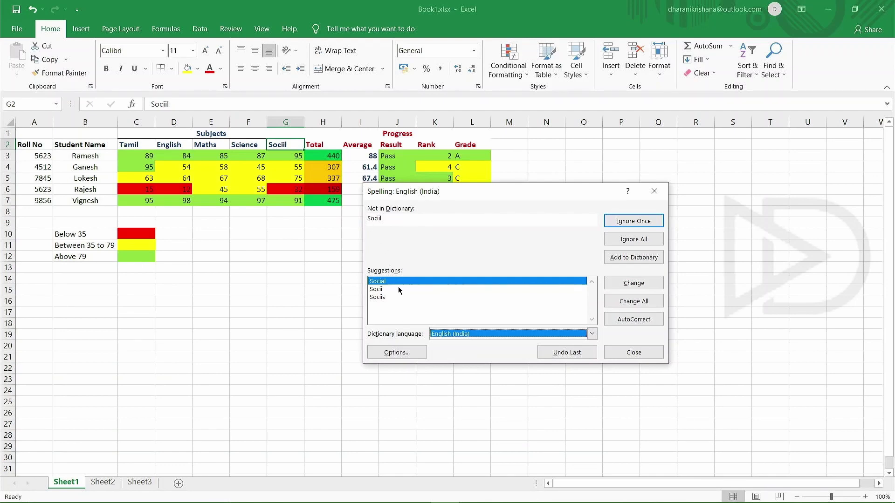
click(634, 283)
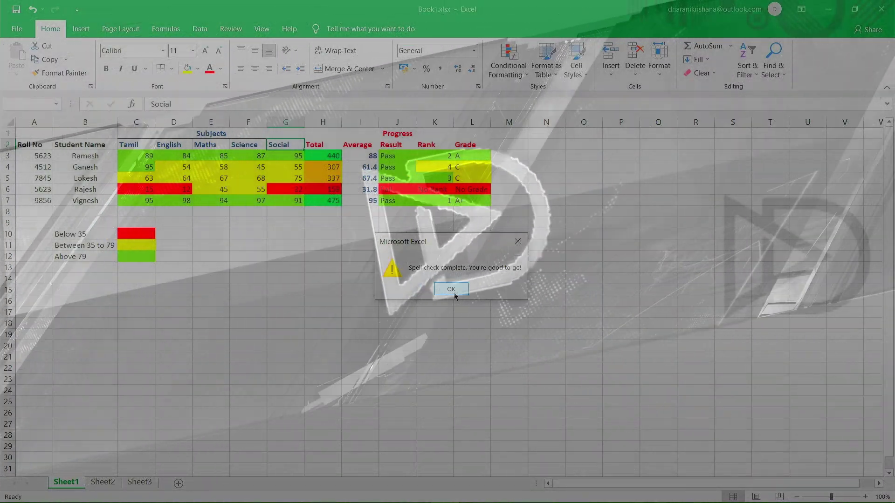
click(452, 290)
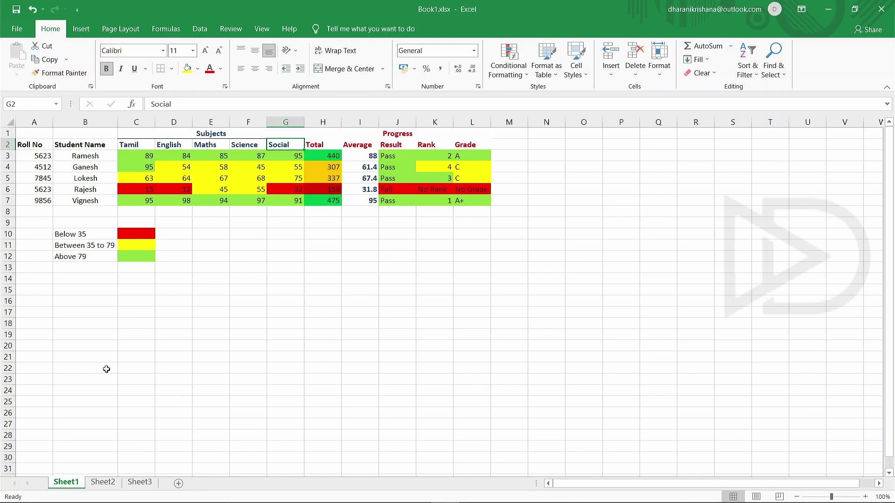
Step: Insert four new blank worksheets ahead of Sheet1
key(shift+F11)
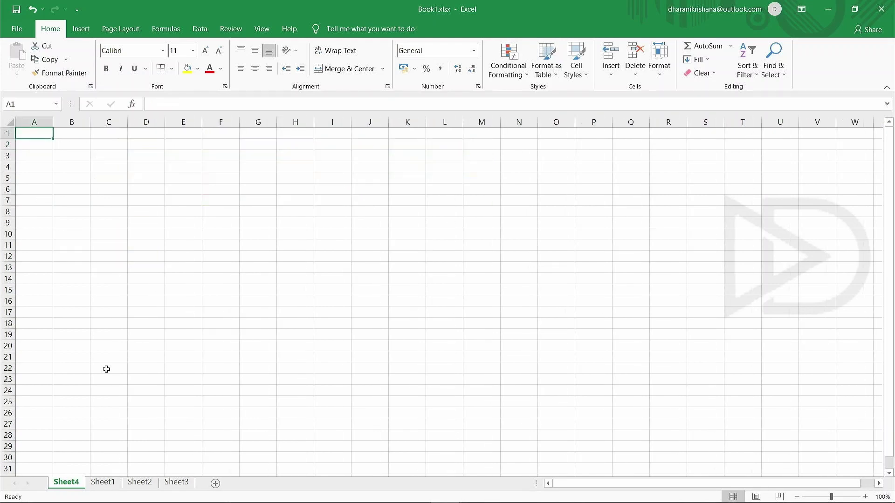
click(98, 486)
click(81, 485)
key(shift+F11)
key(shift+F11)
key(shift+F11)
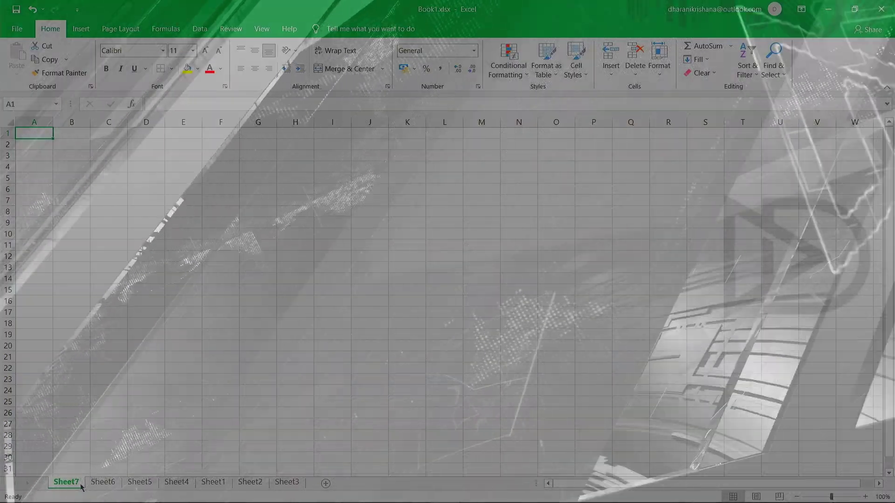